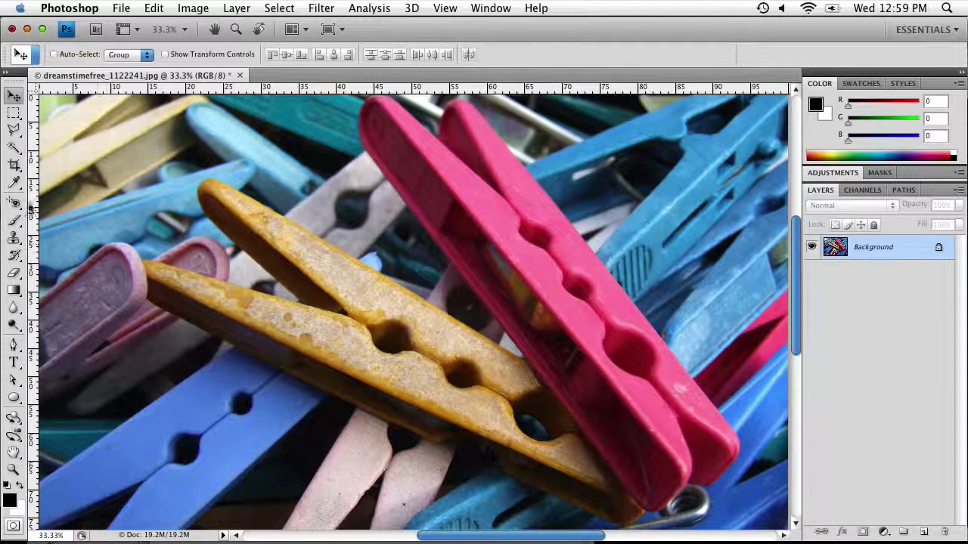
Activate the Rectangular Marquee tool and show its flyout of marquee shapes
click(10, 115)
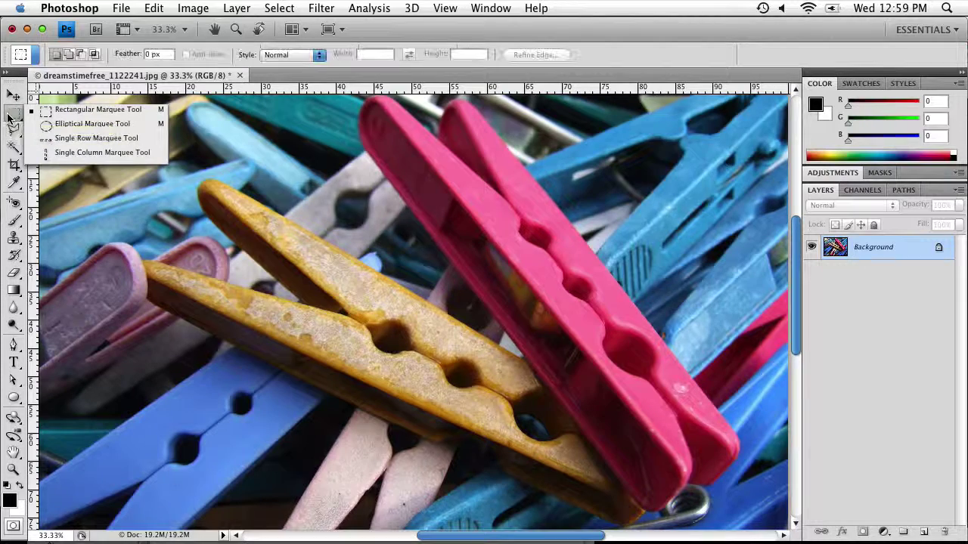
click(53, 111)
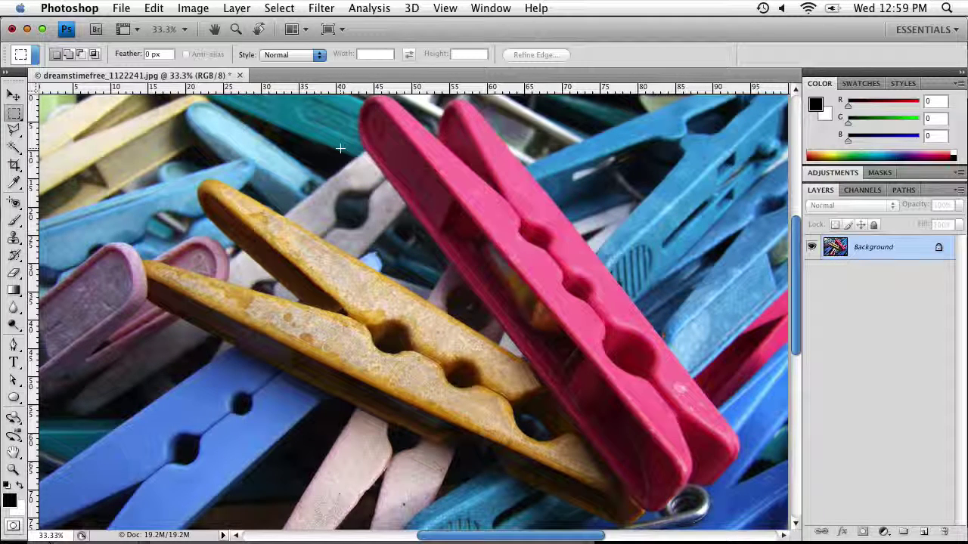
drag(340, 149, 476, 280)
Draw a circular Elliptical Marquee selection over the pink clothespin, then move it onto the yellow one
click(476, 280)
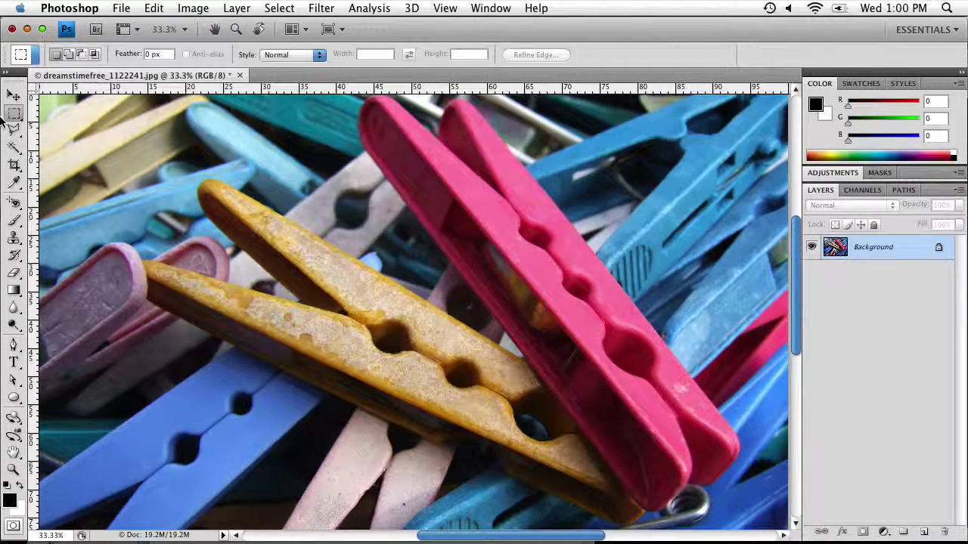
drag(11, 115, 46, 124)
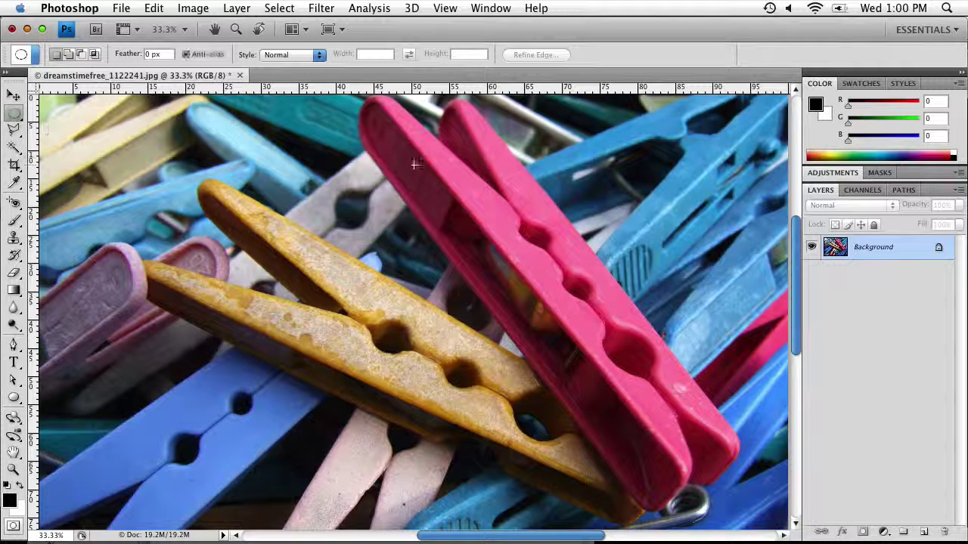
drag(441, 263, 423, 327)
drag(430, 212, 531, 241)
drag(405, 233, 559, 331)
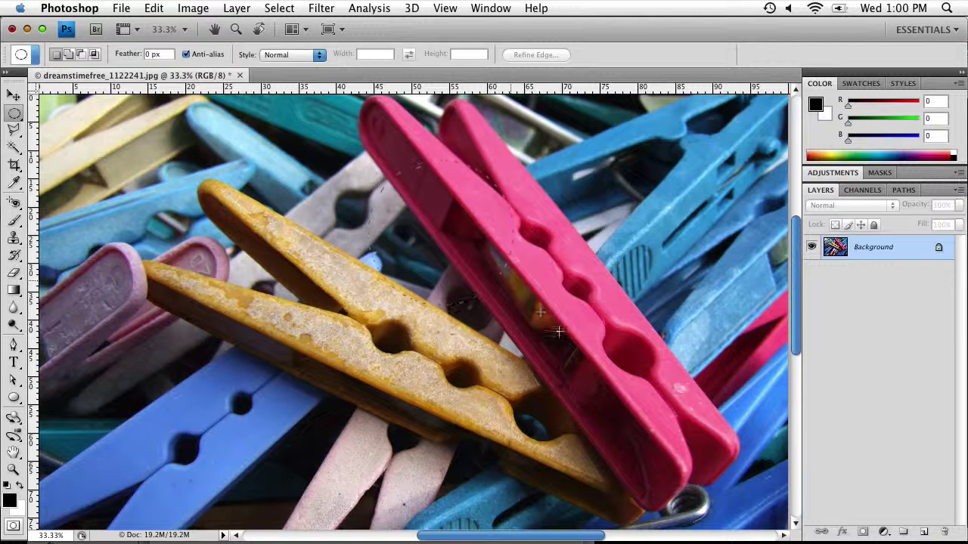
drag(481, 282, 577, 354)
drag(456, 284, 540, 333)
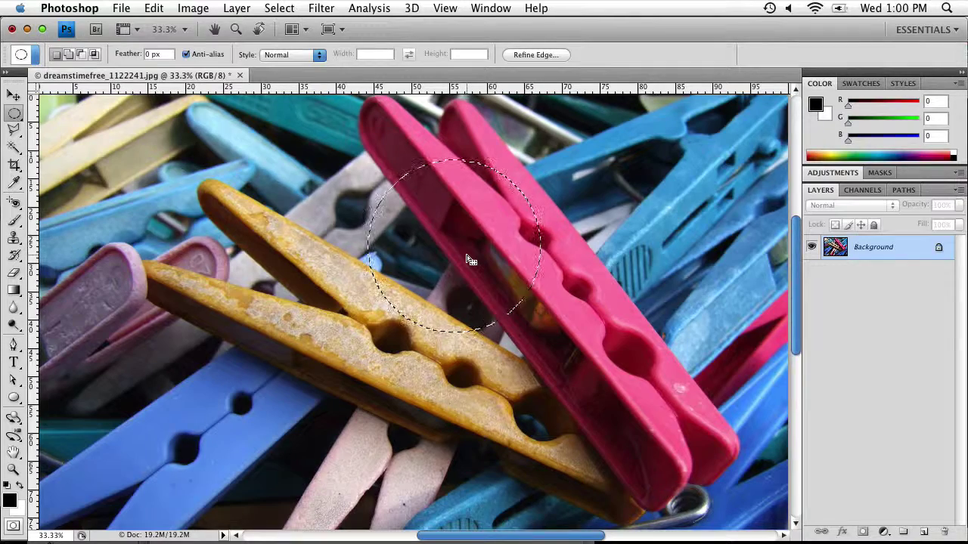
drag(469, 261, 335, 274)
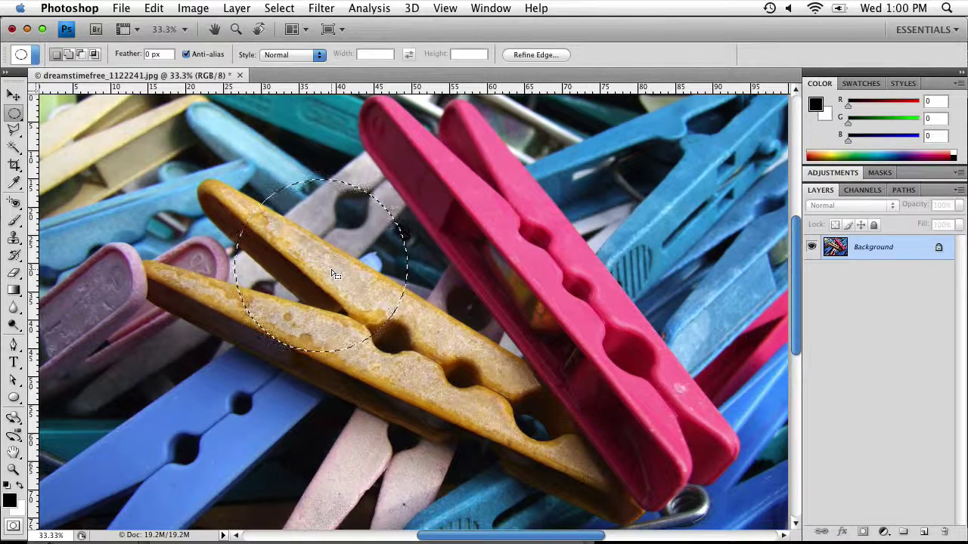
click(279, 7)
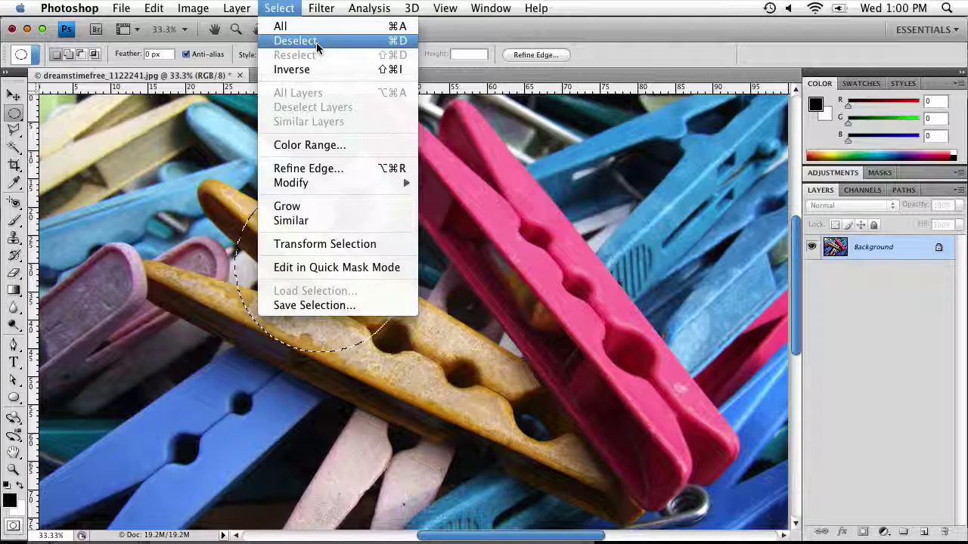
Deselect, then intersect two overlapping circles to leave a narrow lens-shaped selection
click(496, 28)
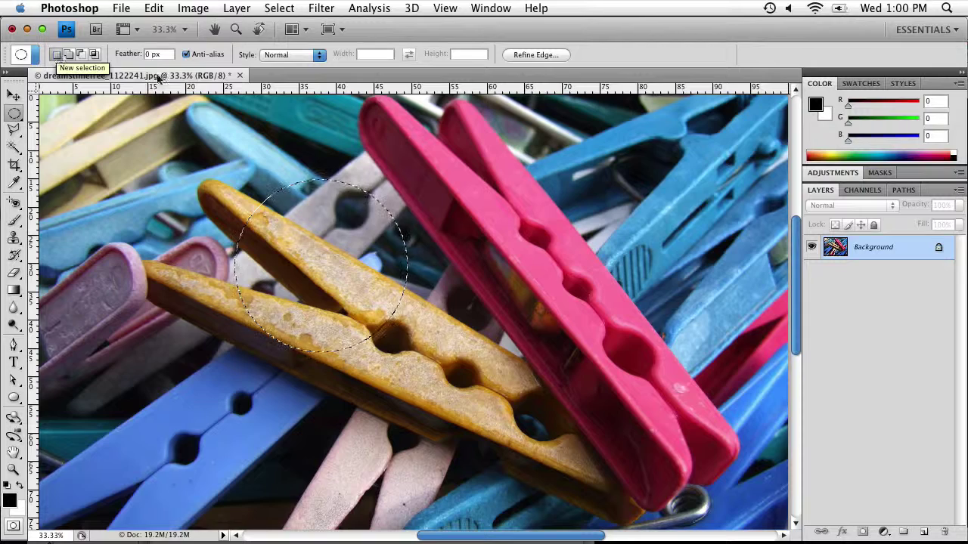
click(453, 165)
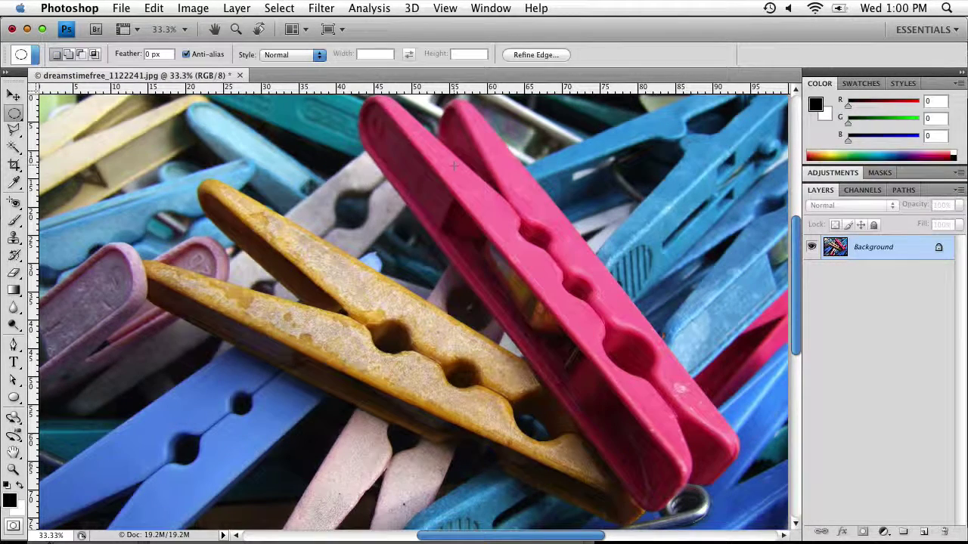
drag(260, 344, 379, 368)
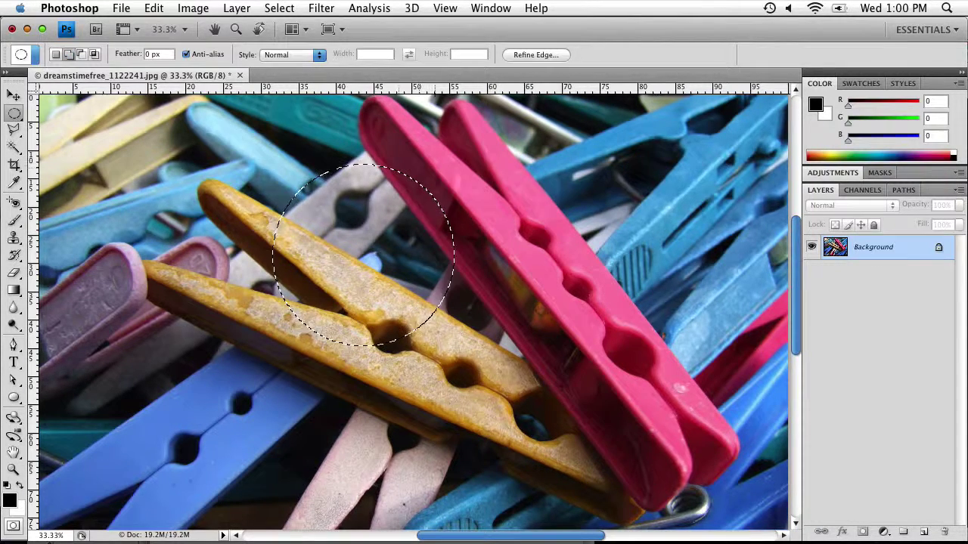
drag(454, 239, 555, 421)
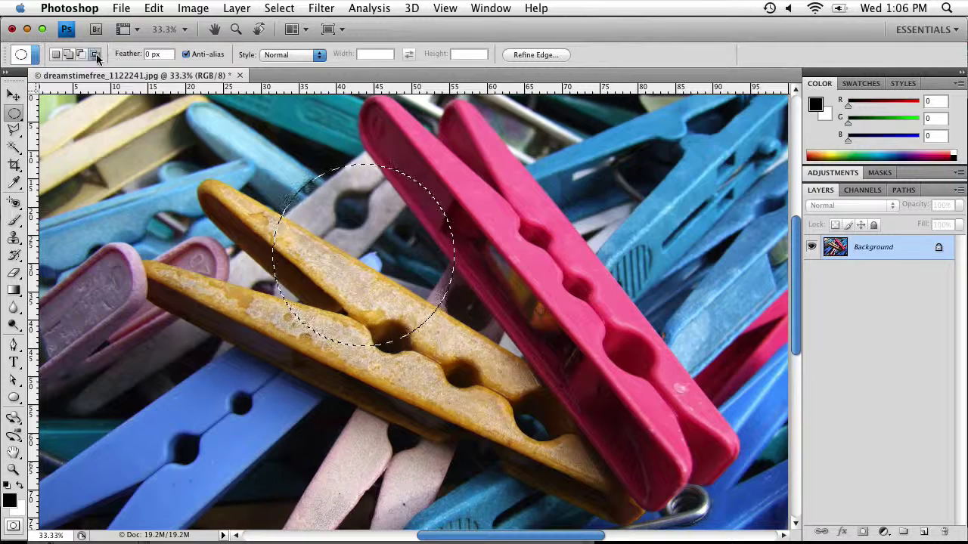
click(94, 55)
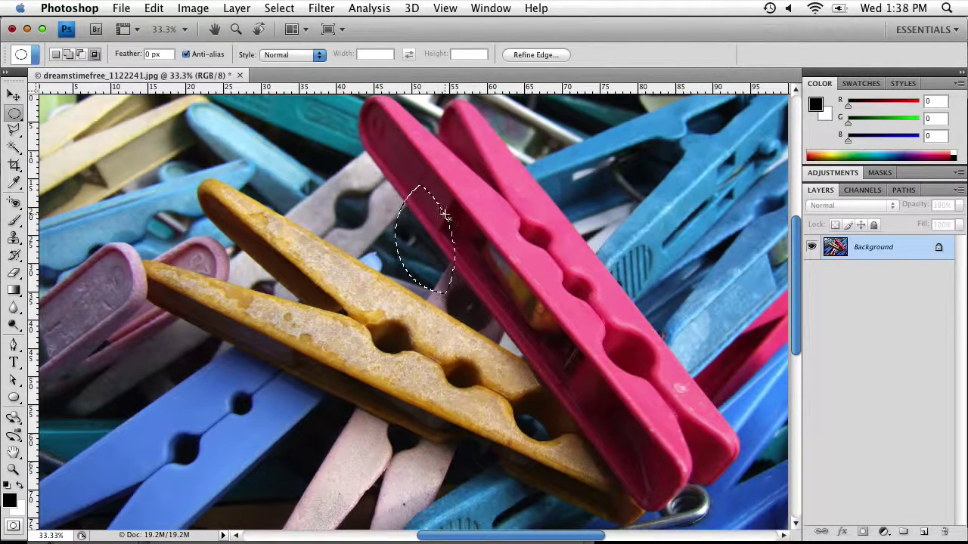
Deselect, return to the Rectangular Marquee, and draw a selection with a 4:3 Fixed Ratio style
click(319, 55)
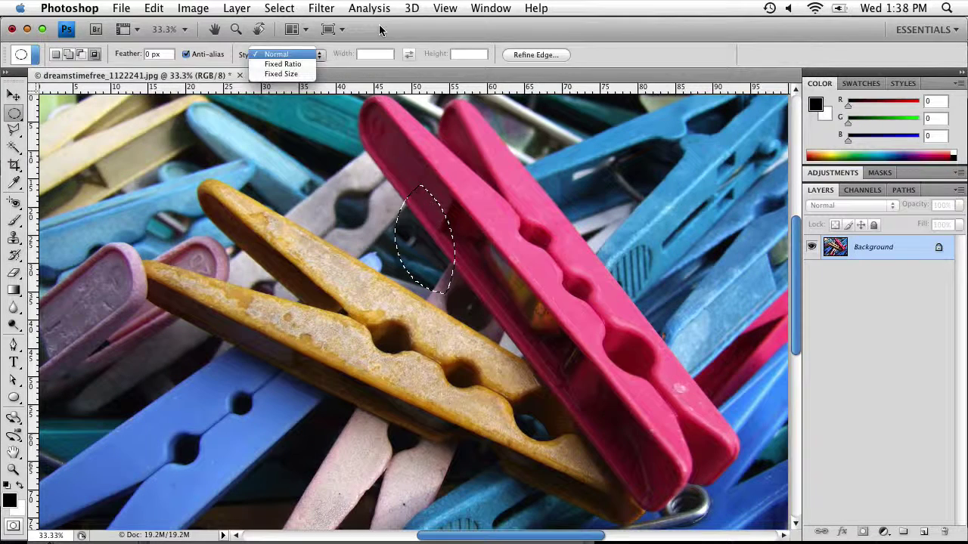
click(276, 54)
key(super+d)
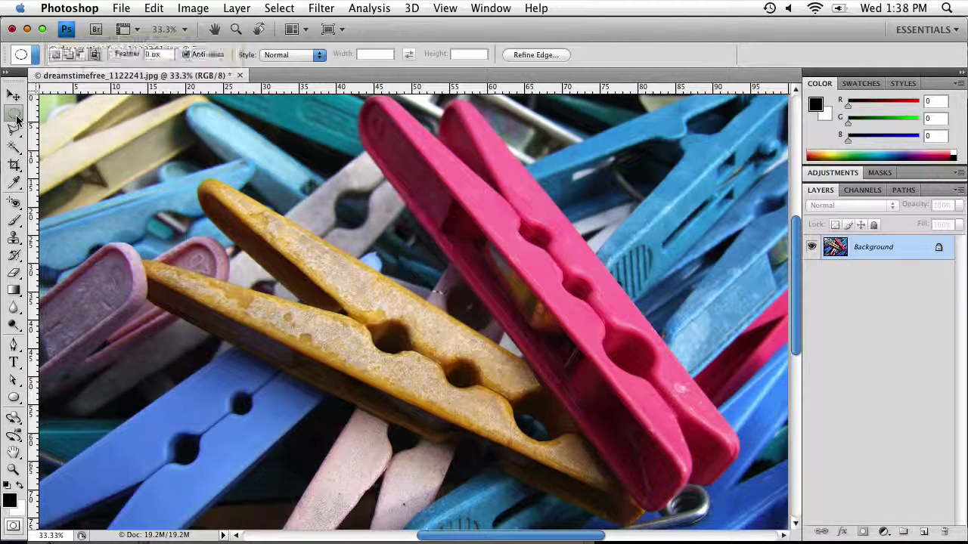
click(15, 114)
click(57, 110)
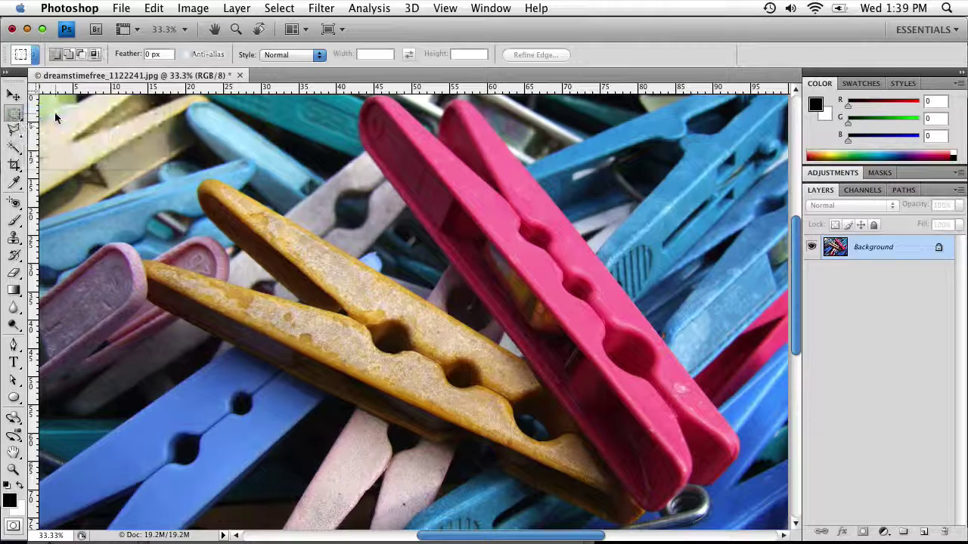
click(318, 55)
click(314, 65)
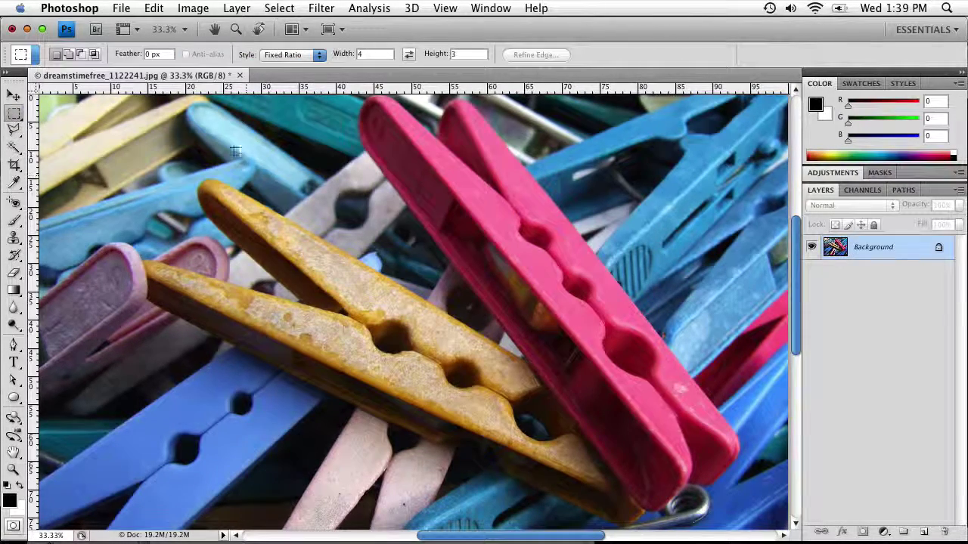
drag(311, 235, 512, 357)
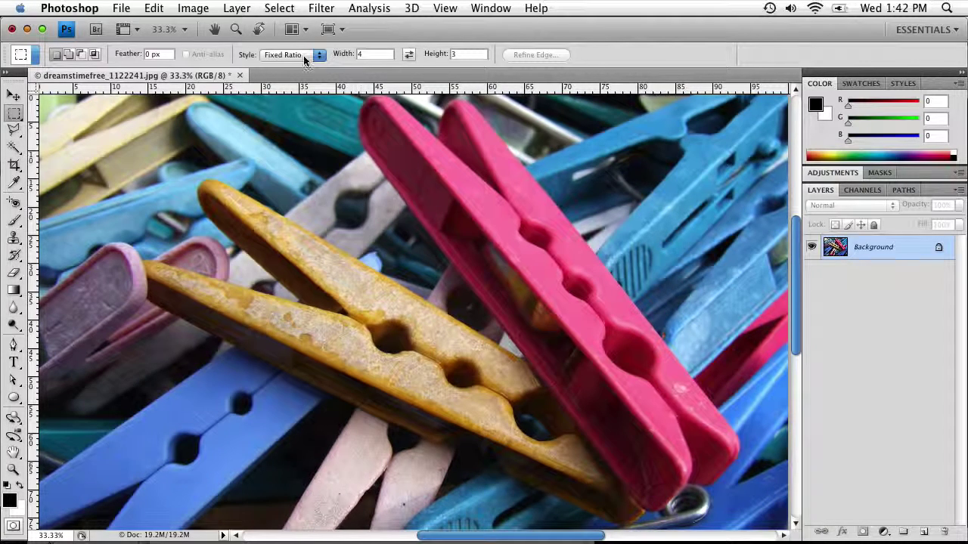
Switch the style to Fixed Size 400 × 600 px, place a selection, then deselect
click(303, 54)
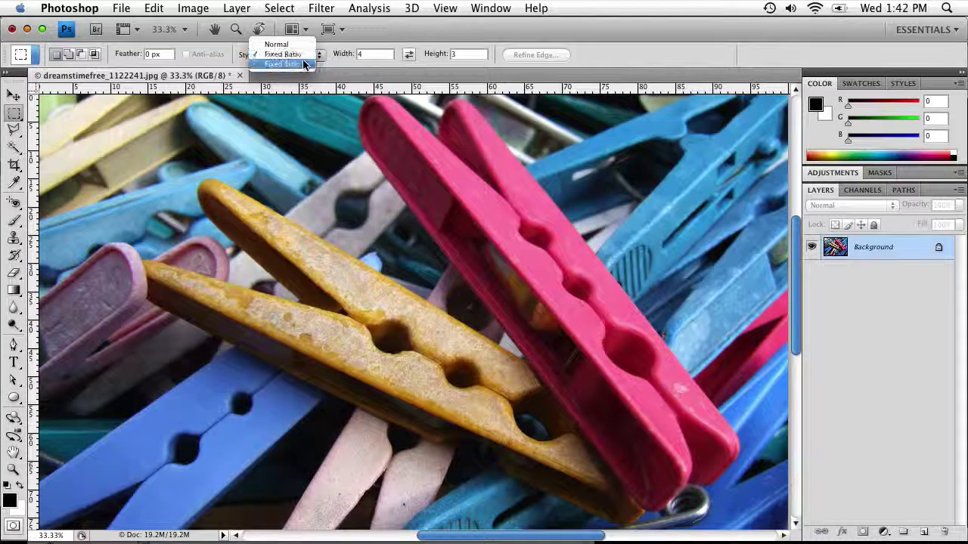
click(294, 64)
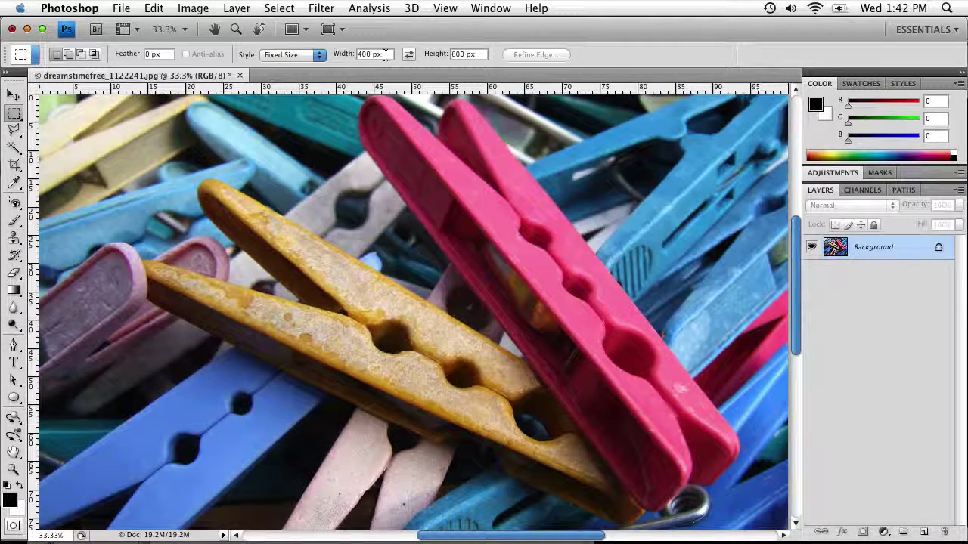
right_click(385, 55)
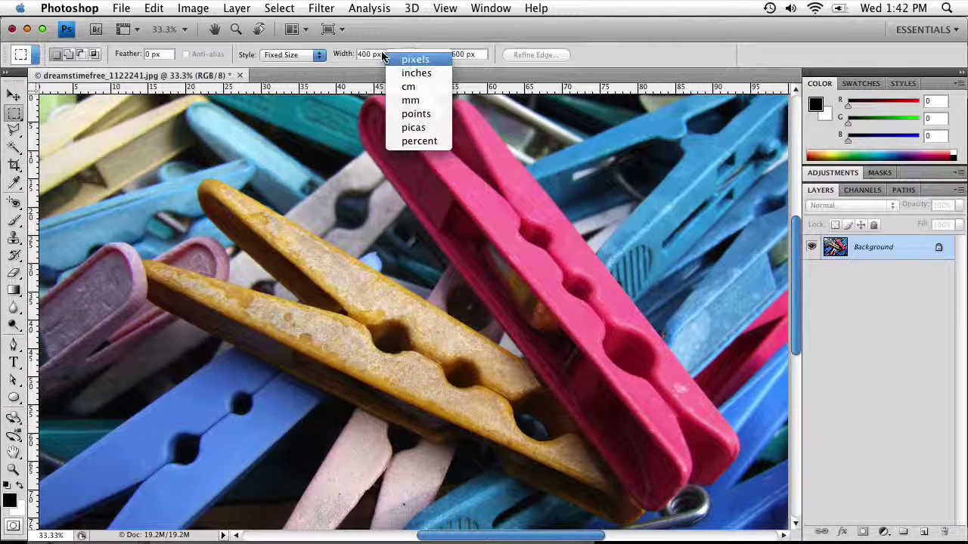
click(375, 53)
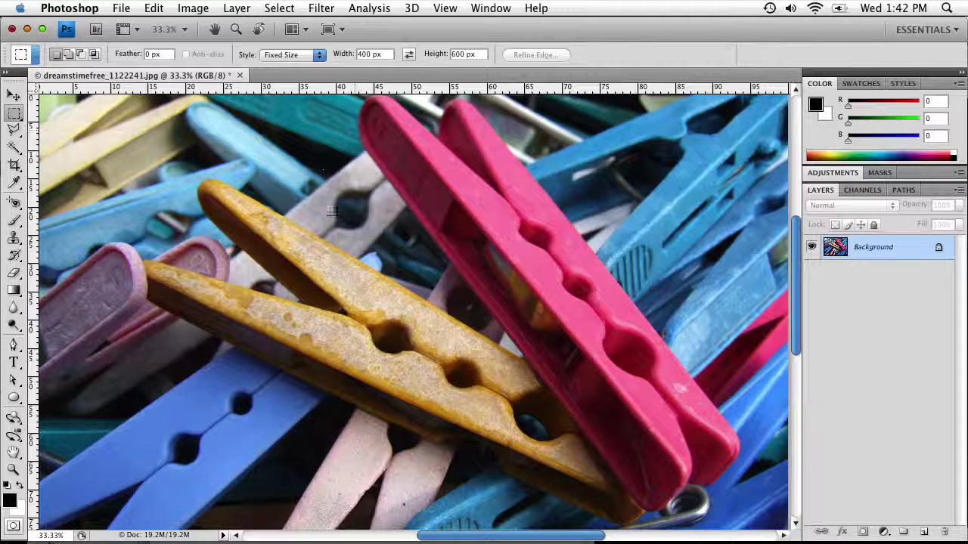
click(436, 239)
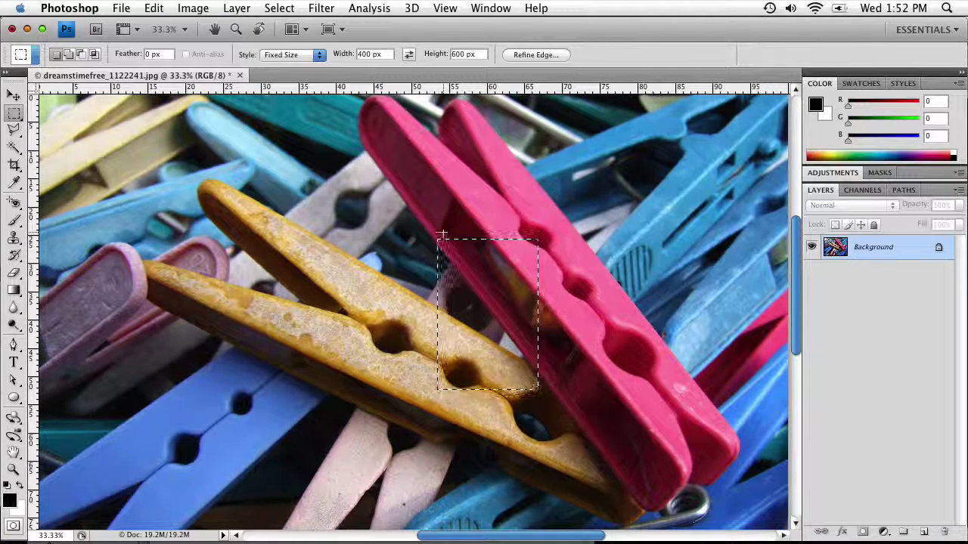
key(super+d)
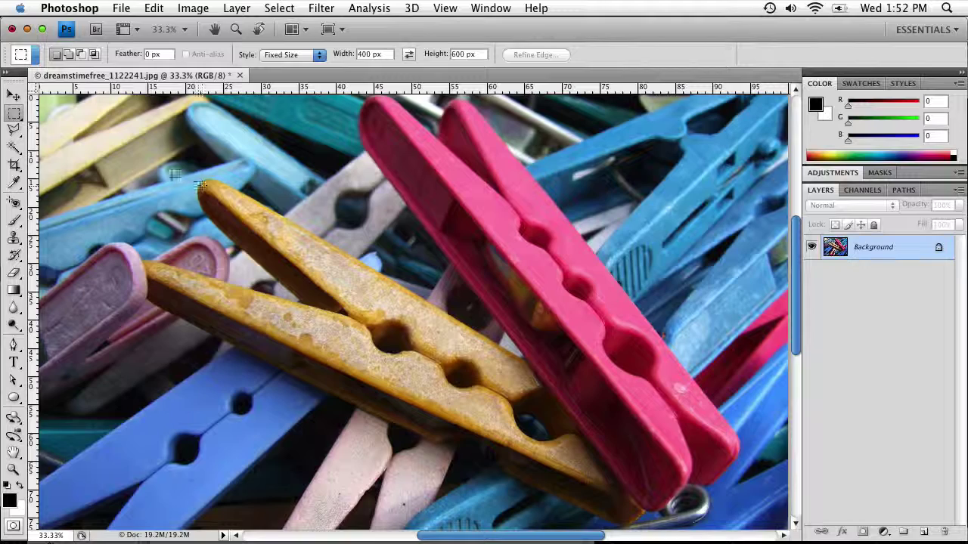
click(17, 130)
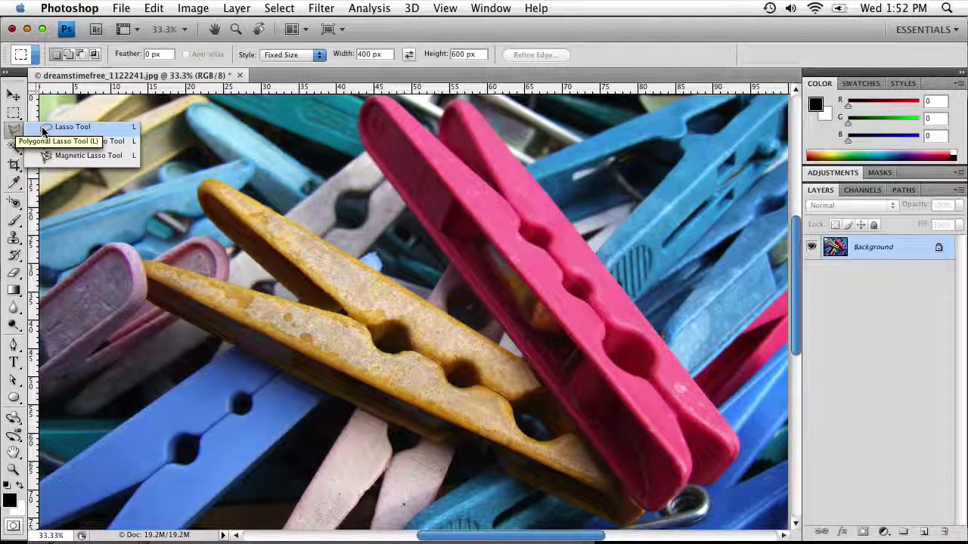
click(44, 127)
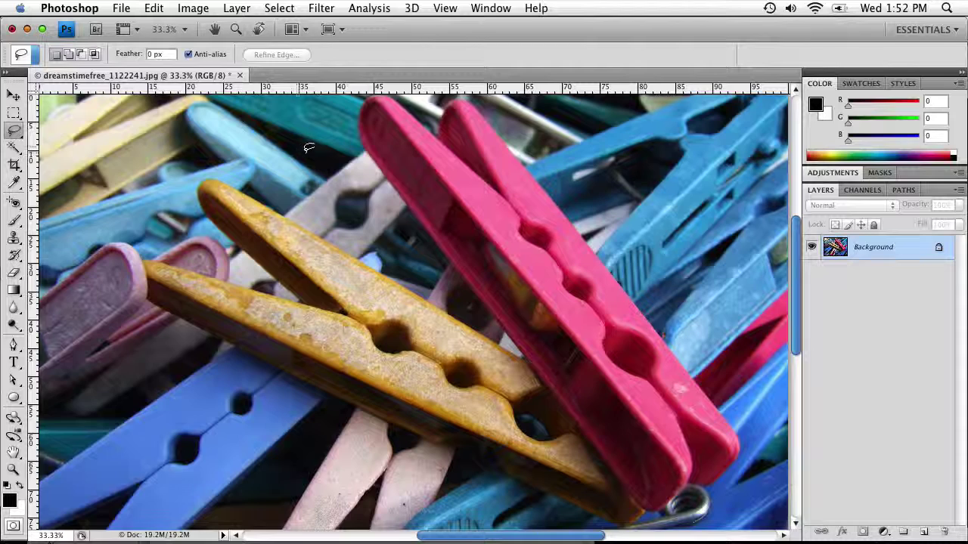
mouse_move(306, 155)
mouse_down()
mouse_move(272, 176)
mouse_move(269, 221)
mouse_move(280, 239)
mouse_move(330, 258)
mouse_move(393, 232)
mouse_move(405, 207)
mouse_move(388, 152)
mouse_move(324, 141)
mouse_move(325, 181)
mouse_move(366, 212)
mouse_move(363, 219)
mouse_move(307, 155)
mouse_up()
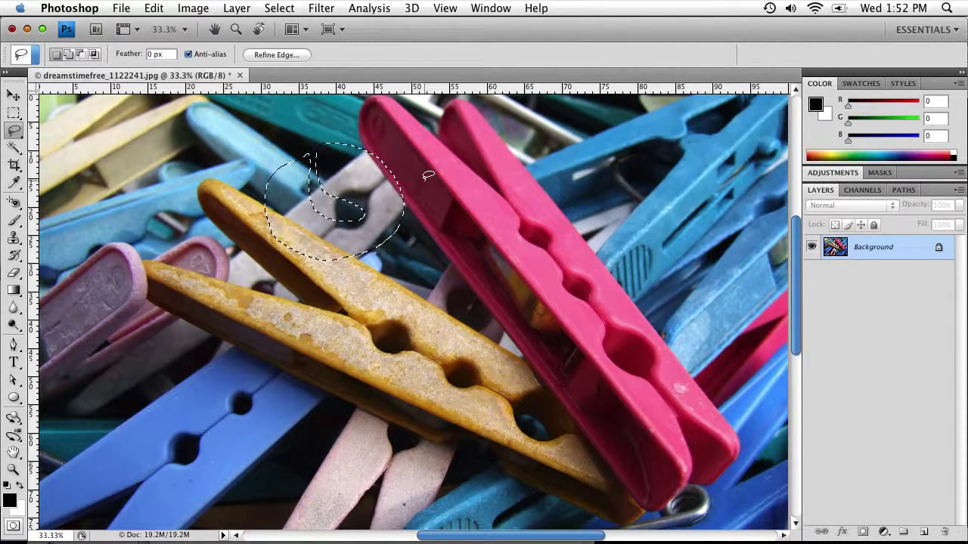
click(428, 175)
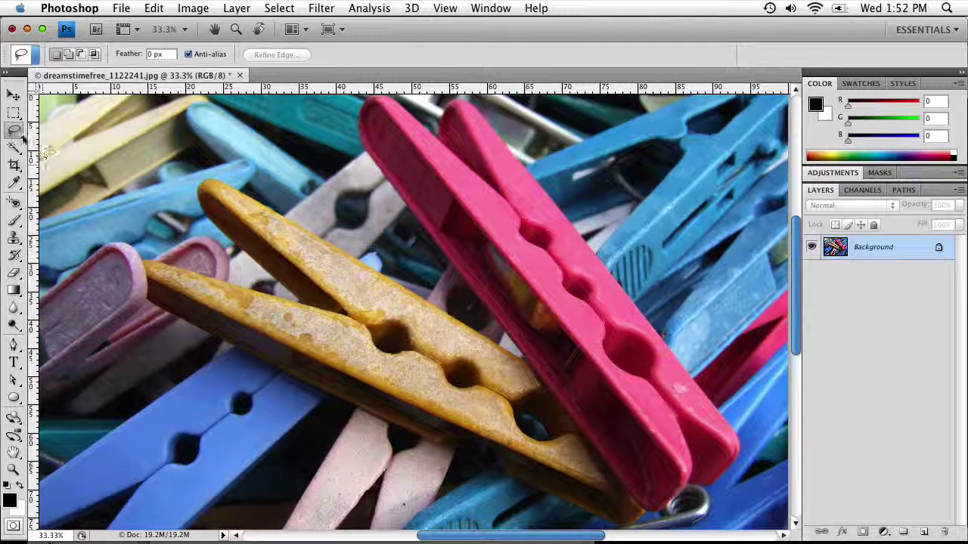
Outline the pink clothespin with the Polygonal Lasso, deselect, and switch to the Magnetic Lasso
drag(13, 130, 41, 147)
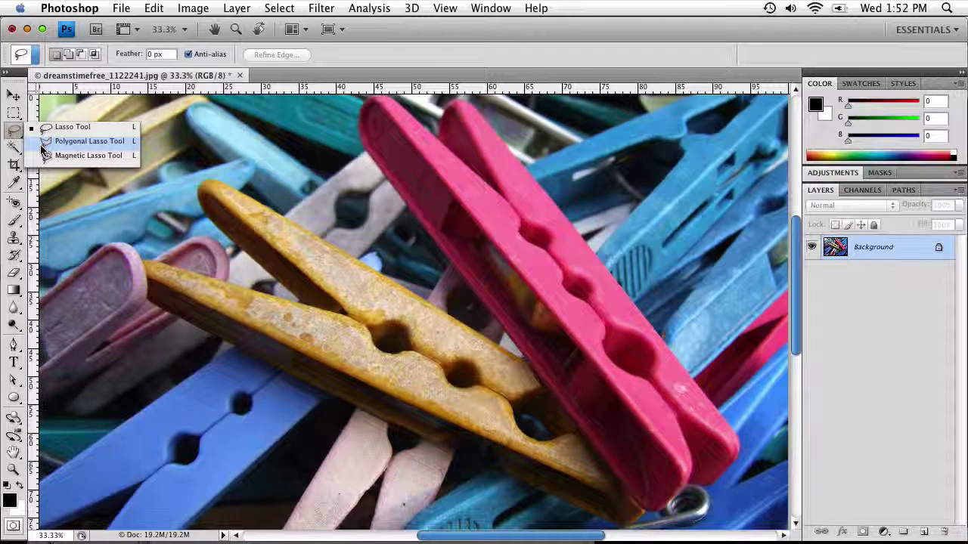
drag(42, 146, 43, 142)
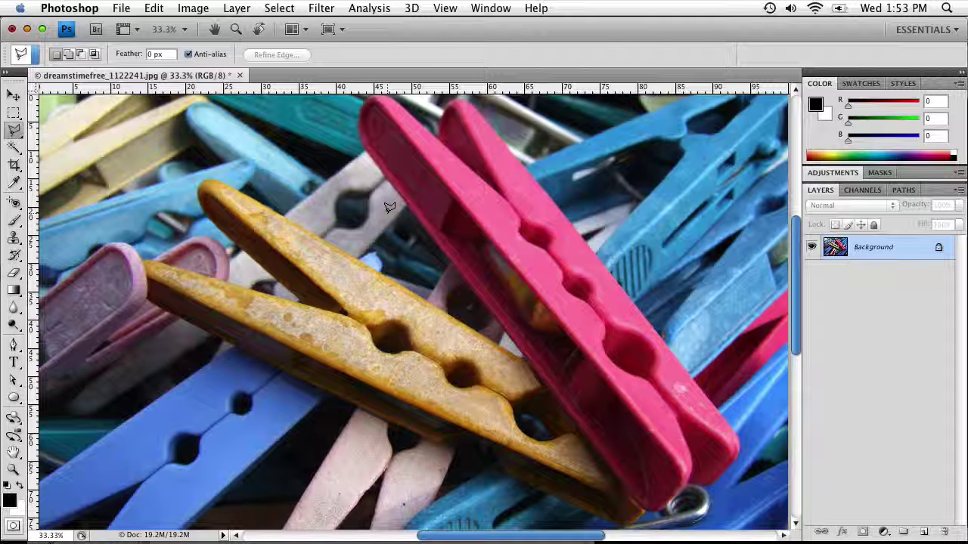
click(374, 155)
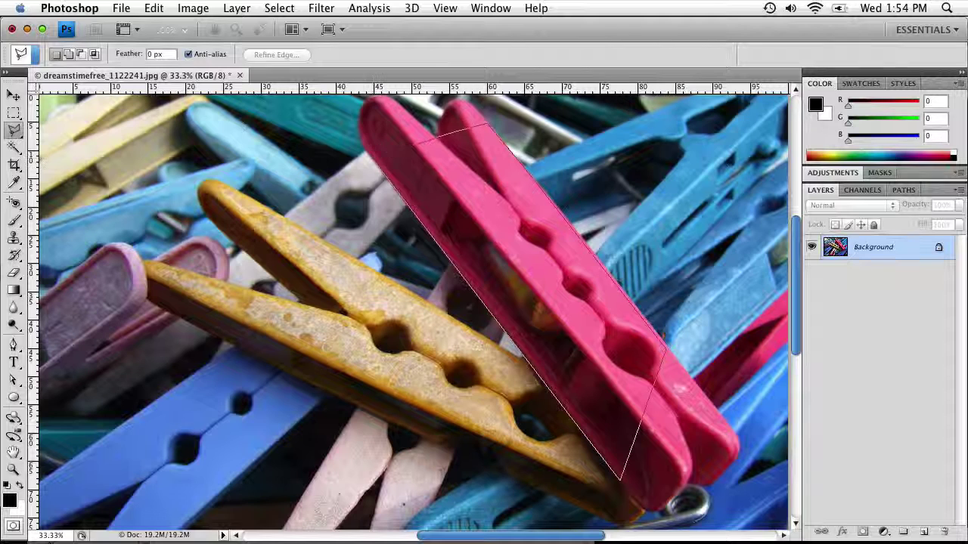
click(442, 111)
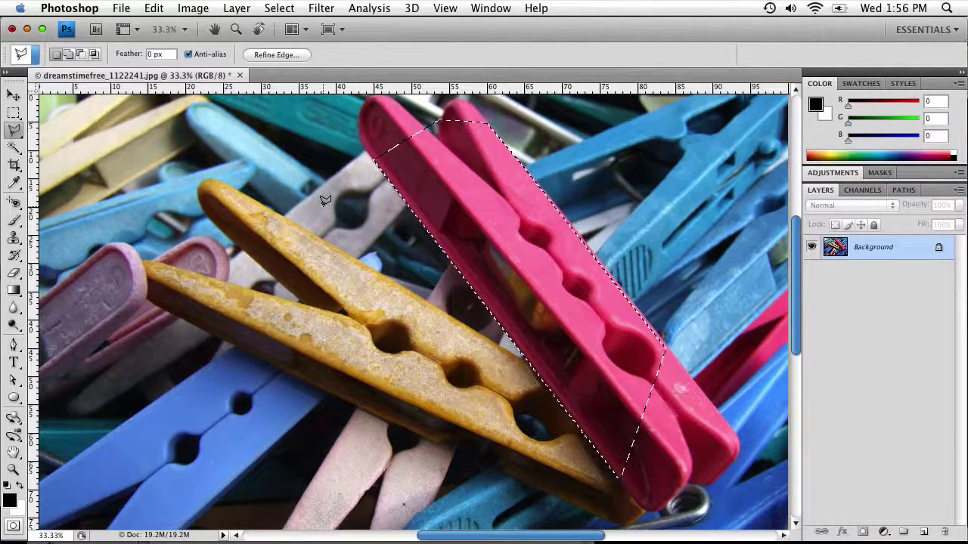
key(super+d)
drag(23, 136, 62, 160)
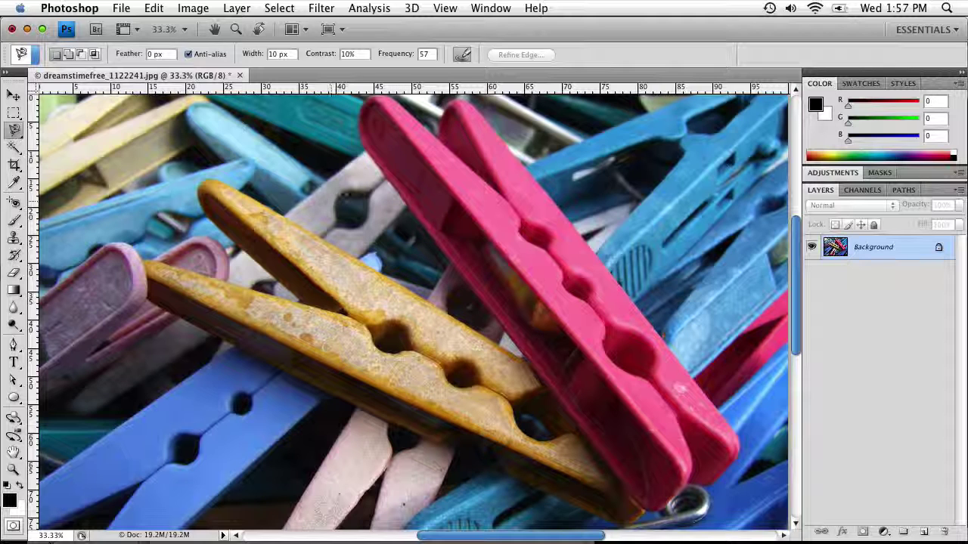
click(389, 183)
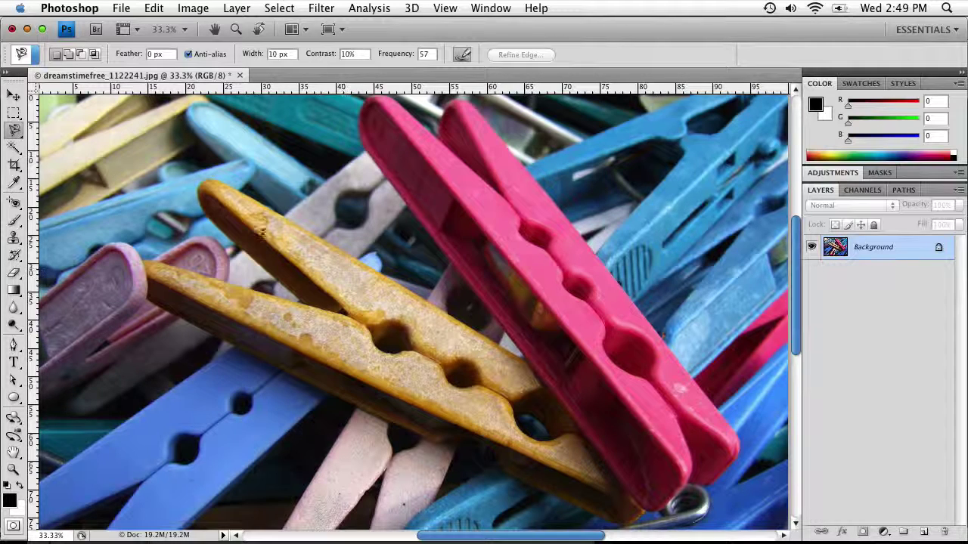
Select the Magic Wand, pan to the blue clothespin, and sample it at Tolerance 2
click(16, 148)
click(15, 149)
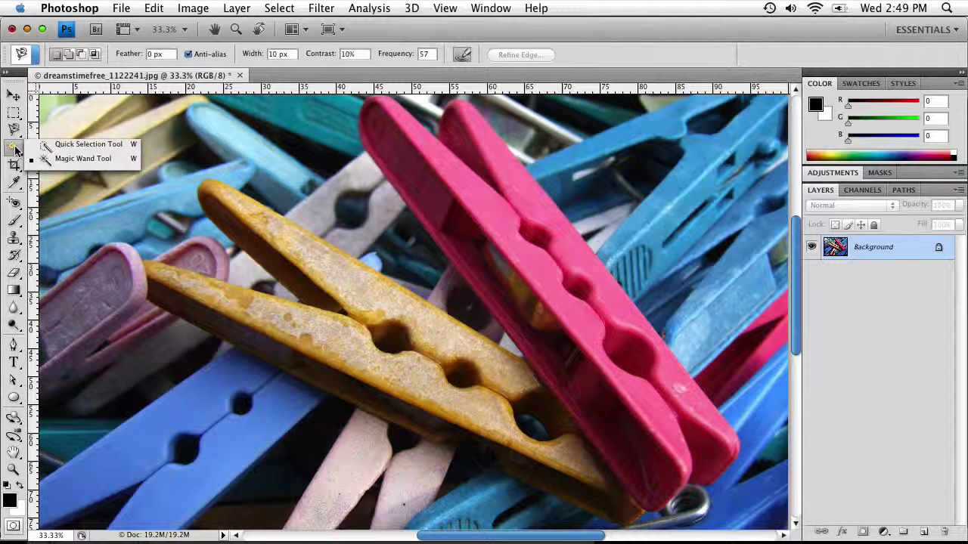
click(38, 159)
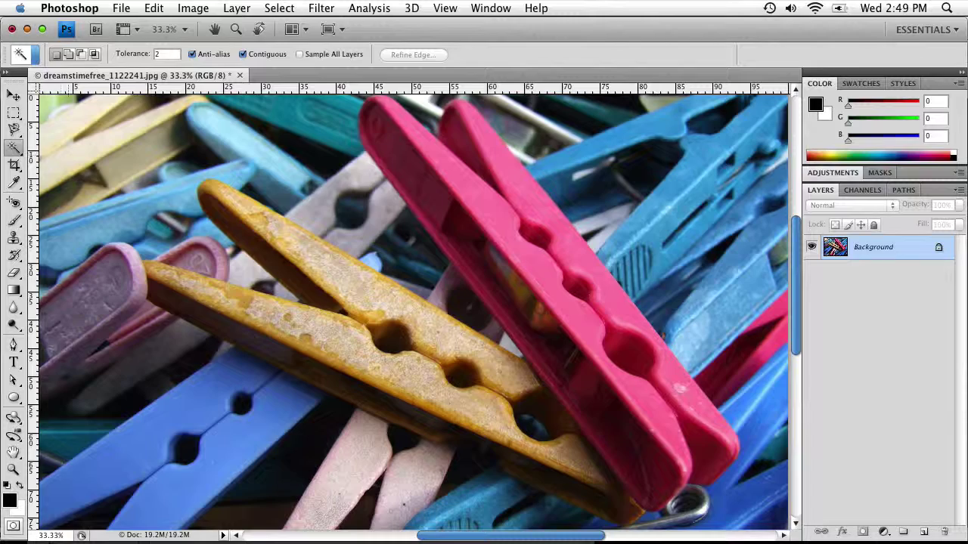
drag(269, 320, 332, 209)
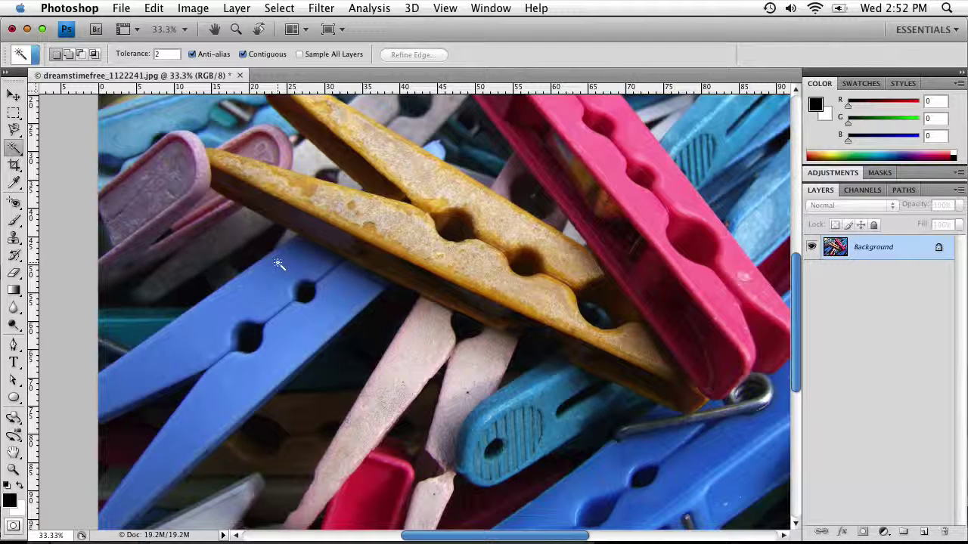
drag(263, 283, 298, 267)
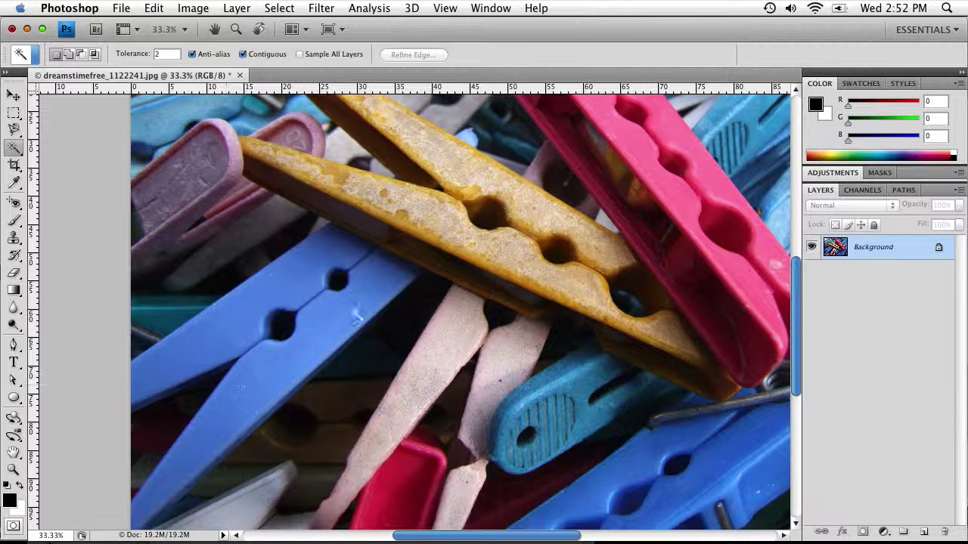
click(287, 289)
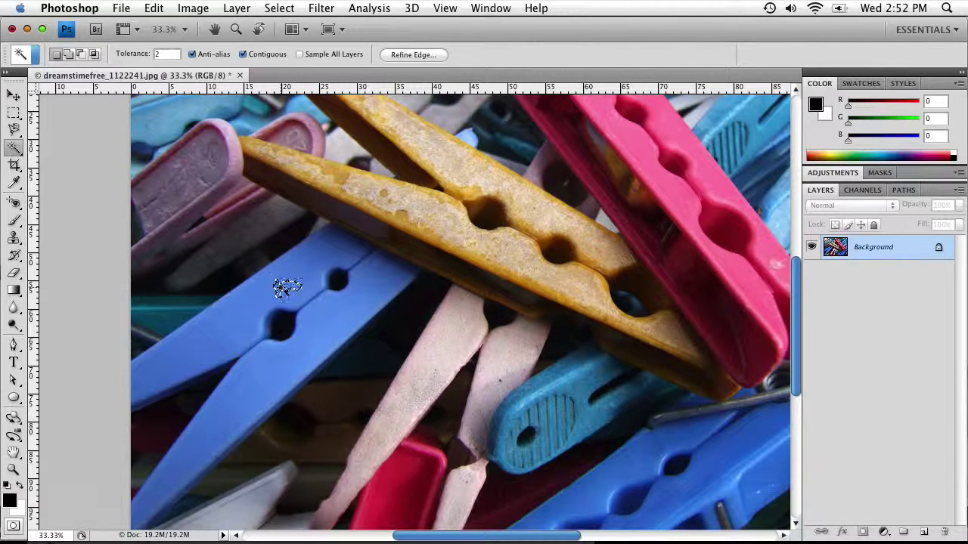
key(super+d)
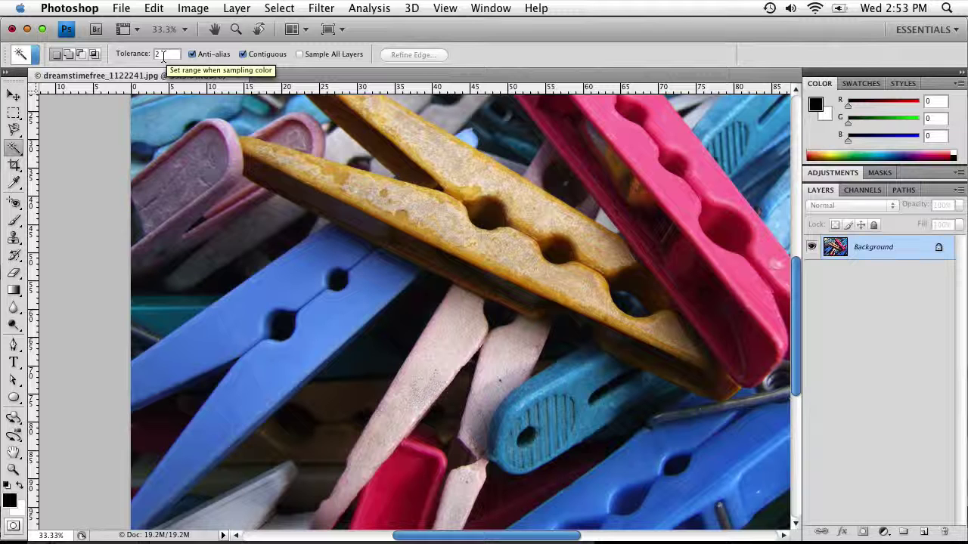
click(299, 280)
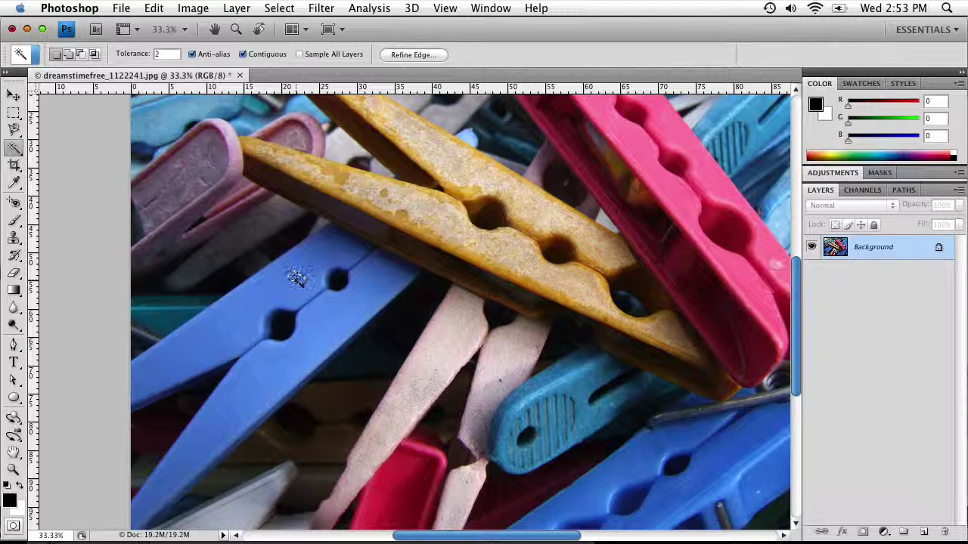
Set Magic Wand Tolerance to 32 and select the blue clothespin, adding its hole area, arm and edges
click(171, 54)
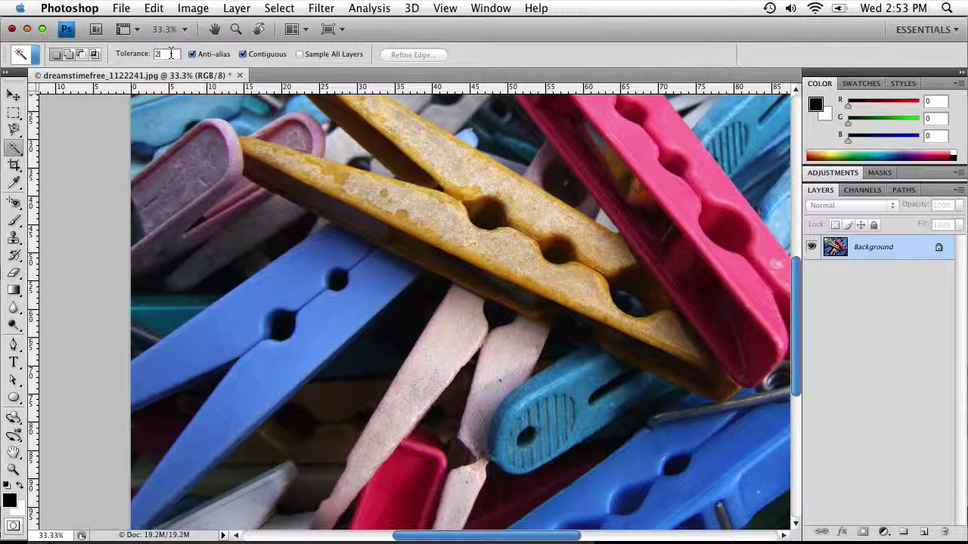
click(297, 276)
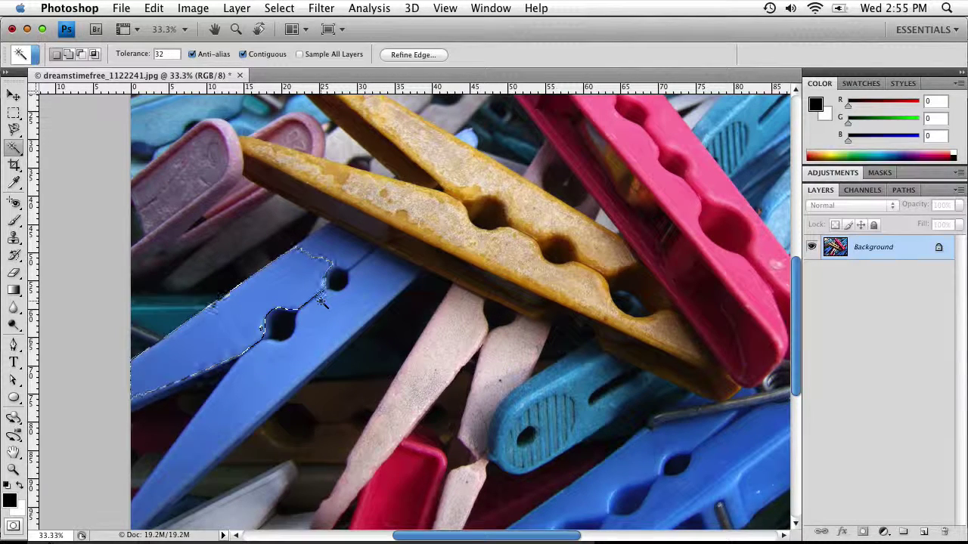
shift+click(330, 286)
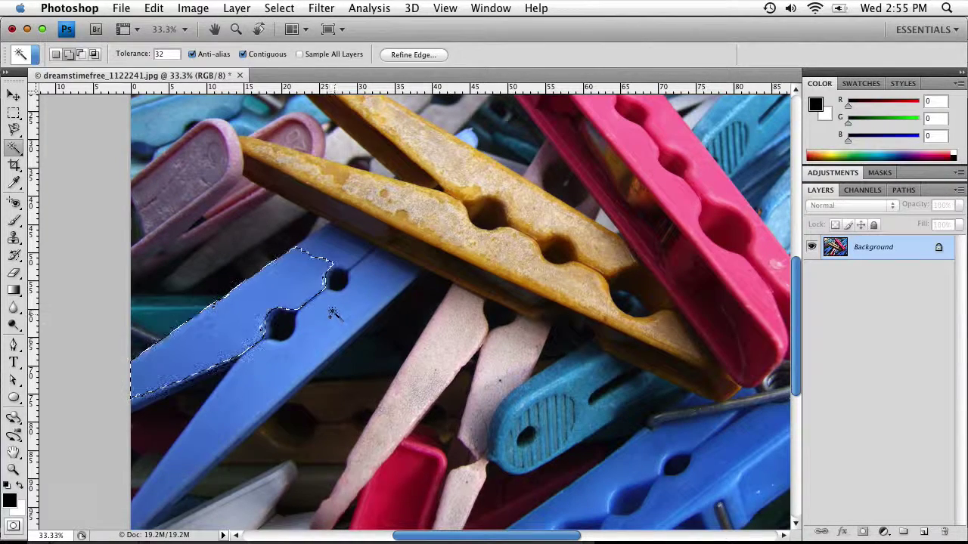
shift+click(330, 312)
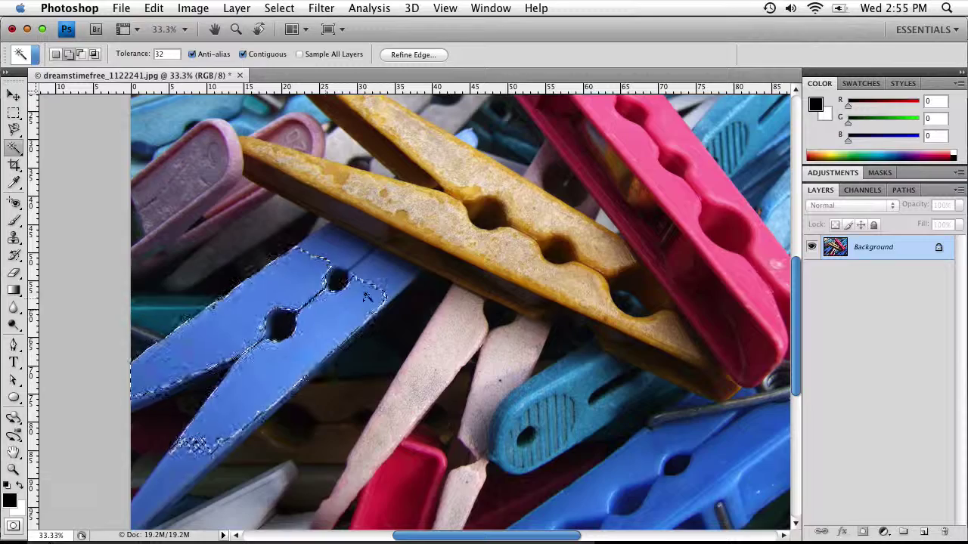
shift+click(252, 354)
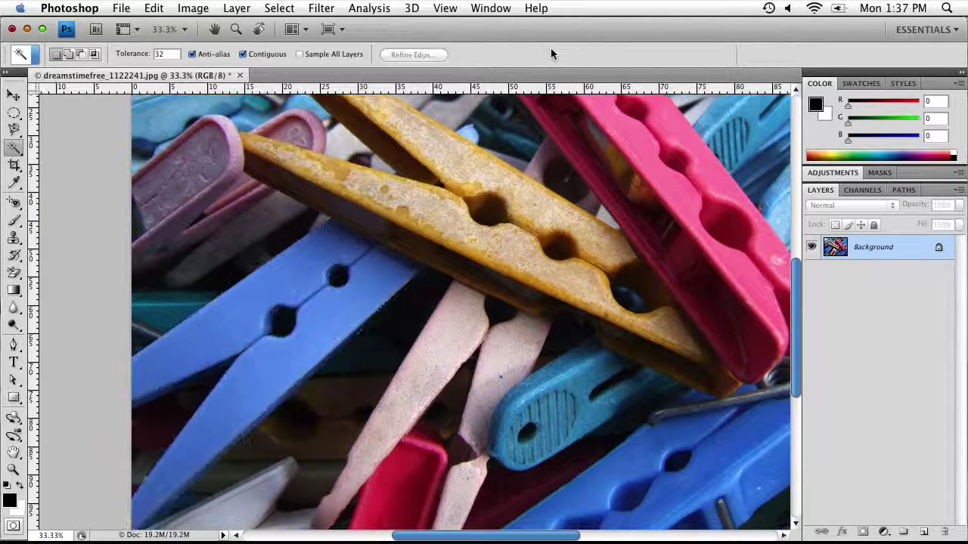
Switch to the Quick Selection Tool and brush over the blue clothespin's lower arm and upper jaw
click(14, 147)
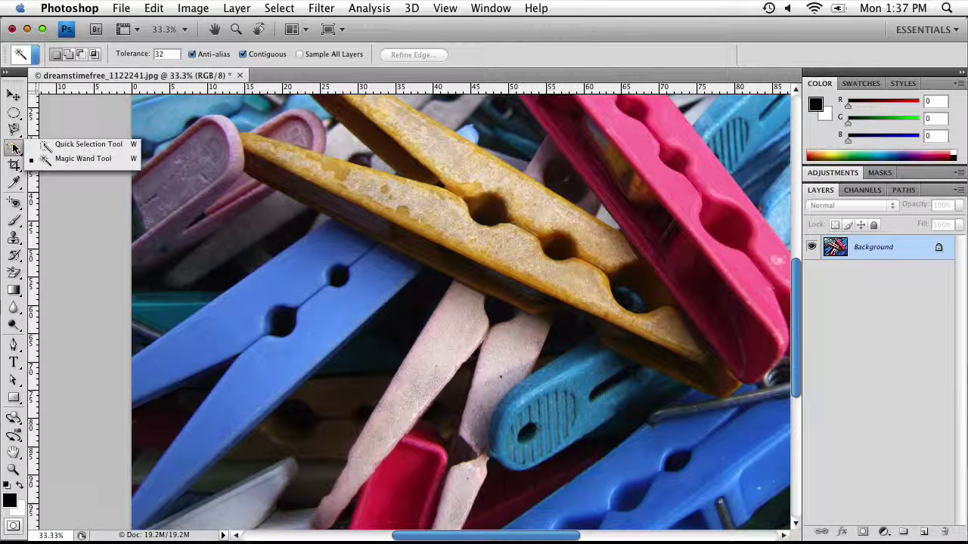
click(51, 144)
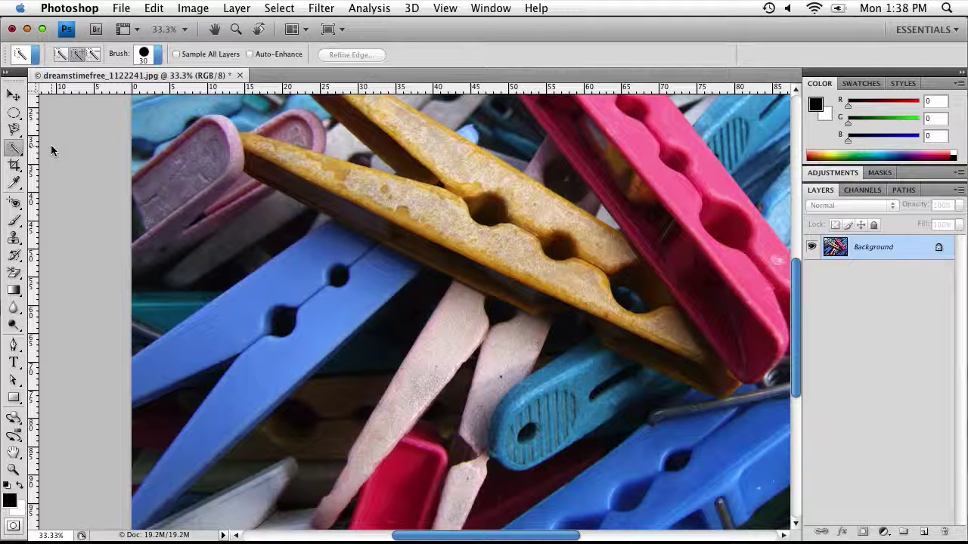
click(159, 56)
click(159, 56)
drag(379, 272, 228, 391)
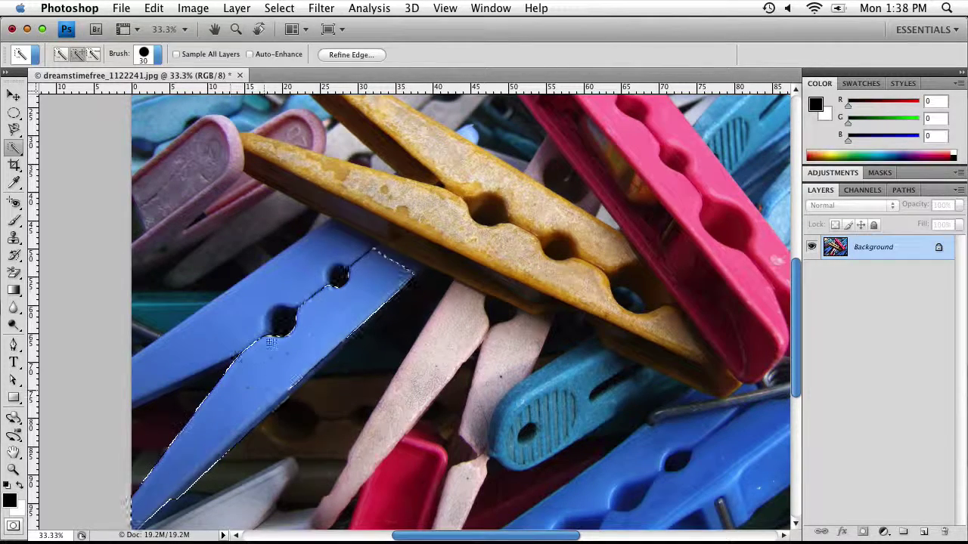
drag(270, 343, 265, 294)
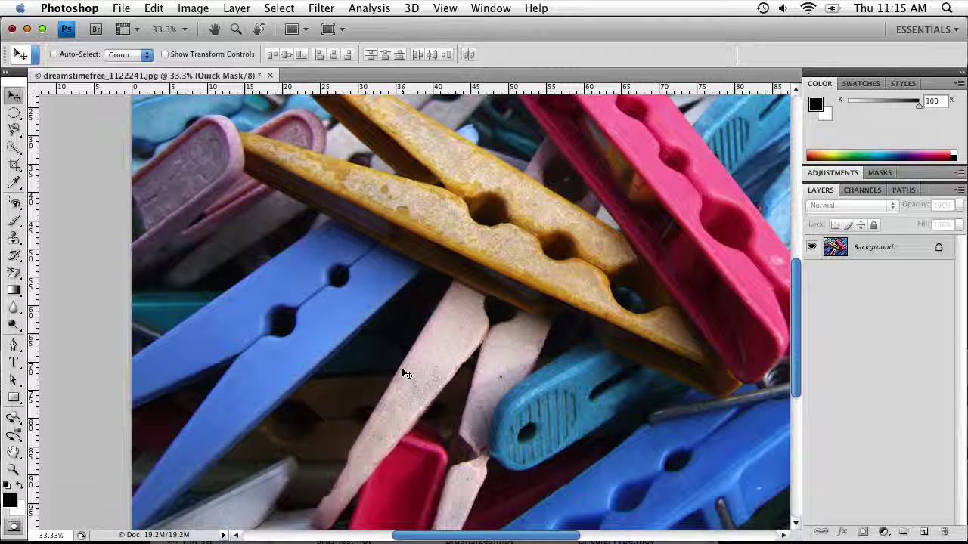
Toggle Quick Mask off and back on, then pick the Brush tool at size 90
key(q)
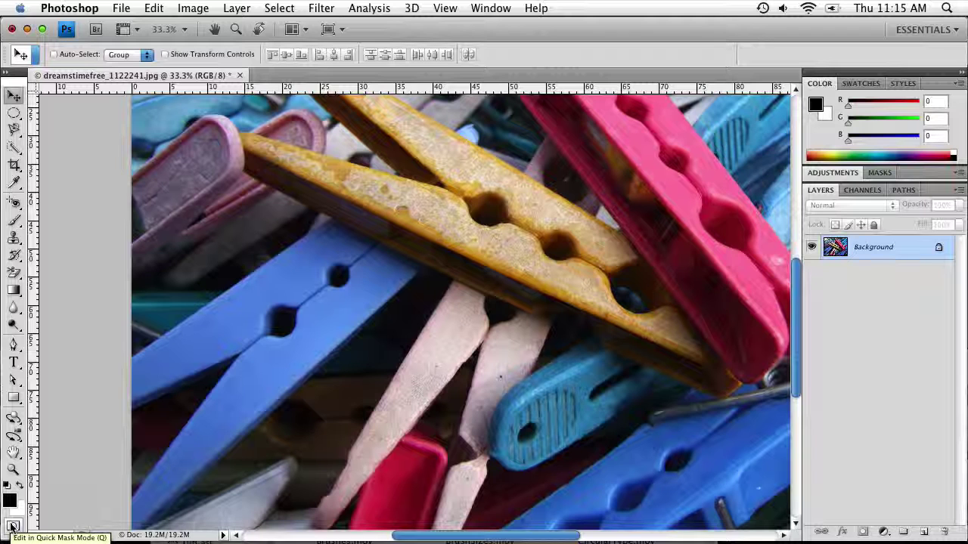
click(12, 527)
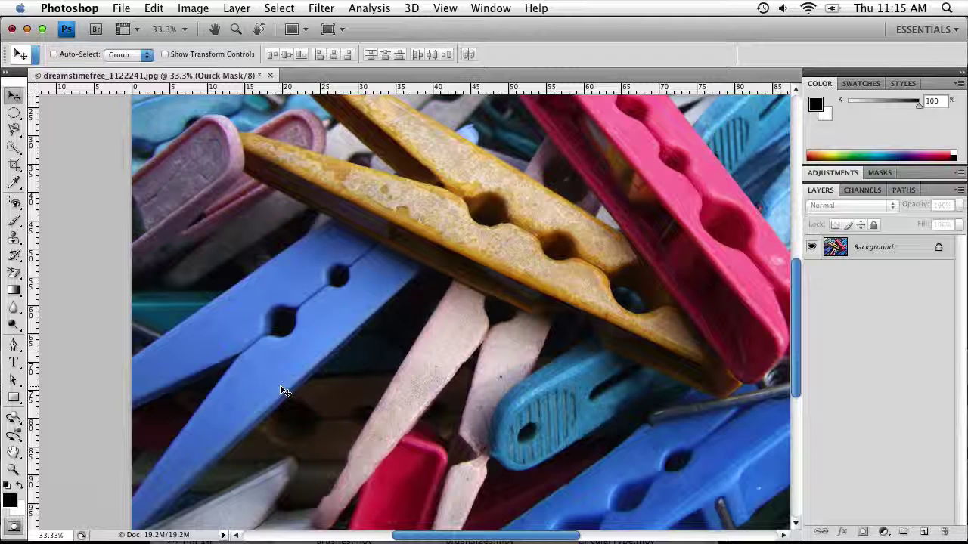
click(12, 221)
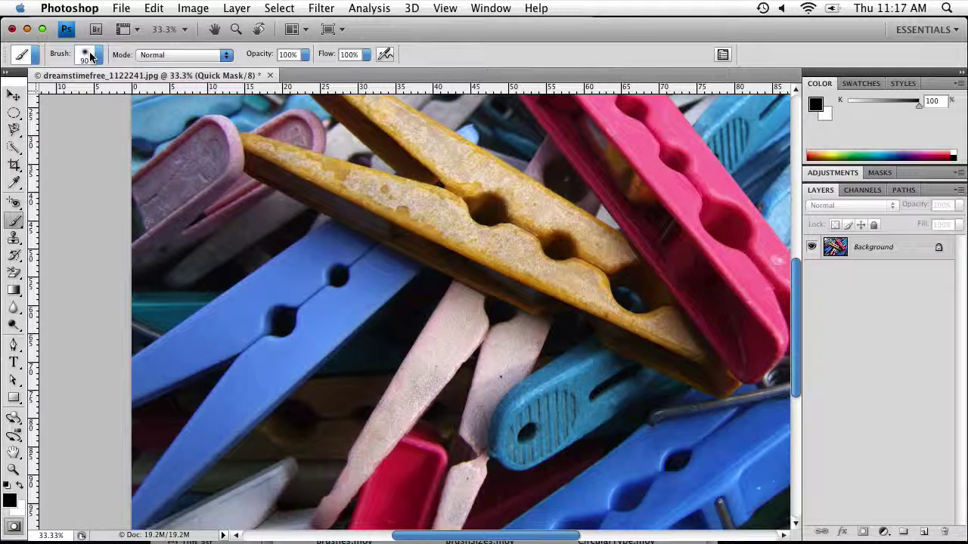
Paint a Quick Mask stroke along the blue clothespin's lower arm and exit to get a selection
click(99, 55)
click(100, 55)
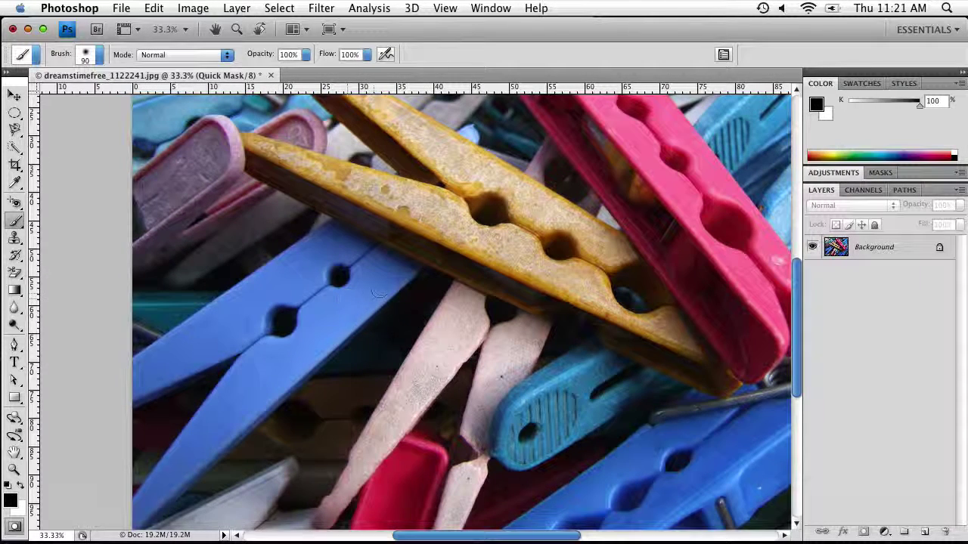
click(380, 285)
mouse_move(349, 314)
mouse_down()
mouse_move(274, 374)
mouse_move(303, 355)
mouse_up()
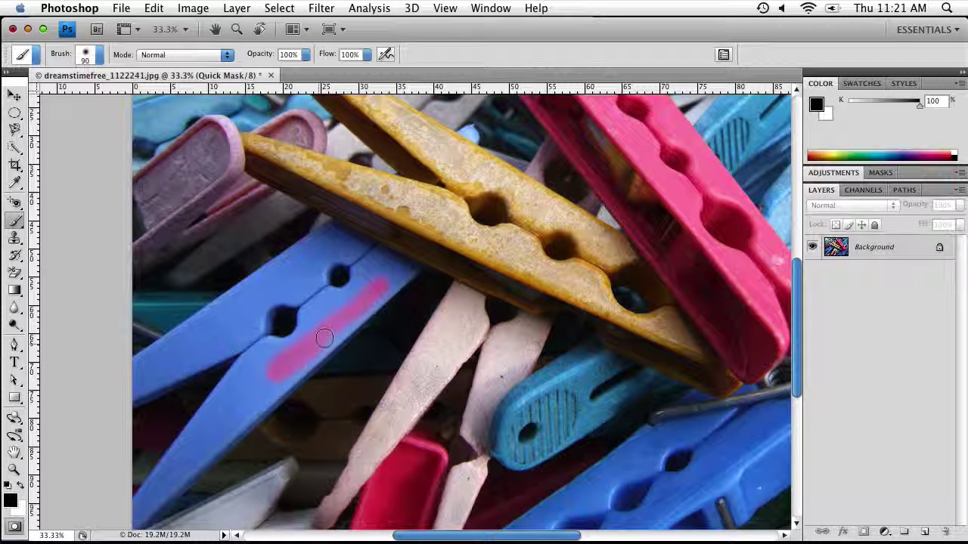
mouse_move(375, 294)
mouse_down()
mouse_move(390, 280)
mouse_move(238, 407)
mouse_move(302, 365)
mouse_up()
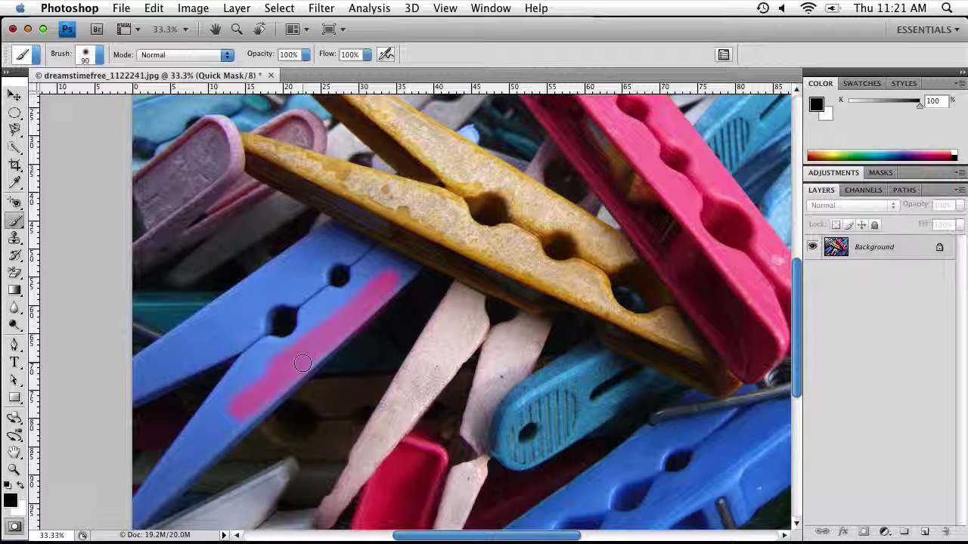
key(q)
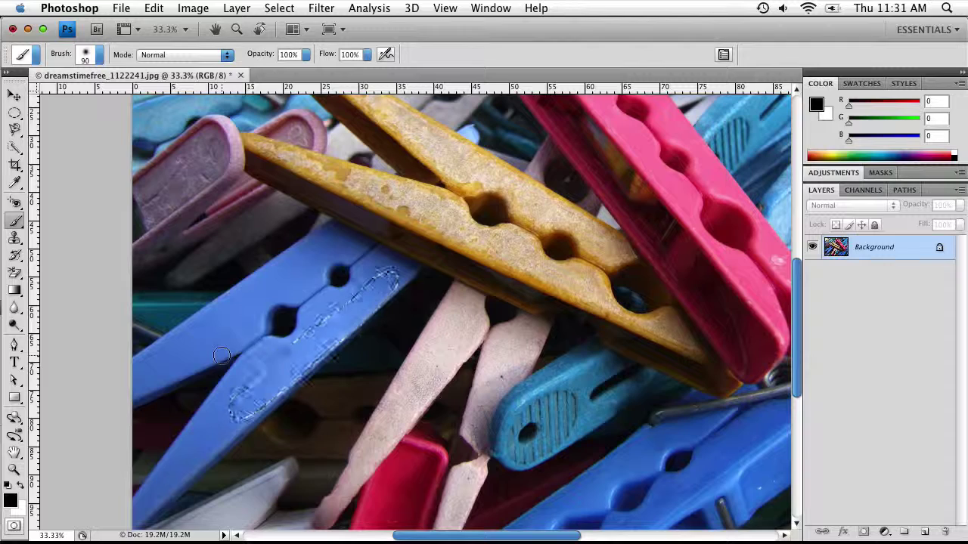
Apply a 20-pixel Border to the clothespin-arm selection with Select > Modify > Border
click(278, 7)
mouse_move(331, 186)
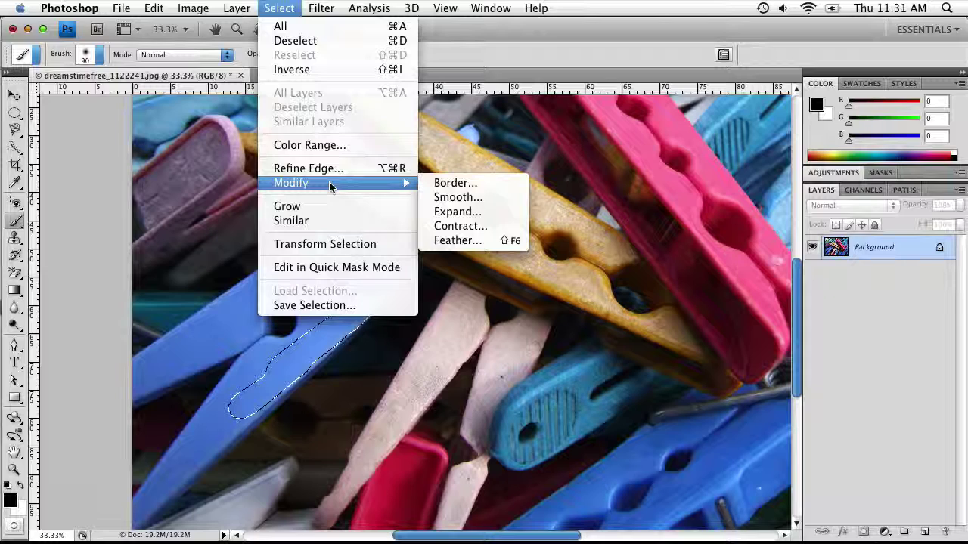
click(456, 187)
drag(666, 296, 491, 249)
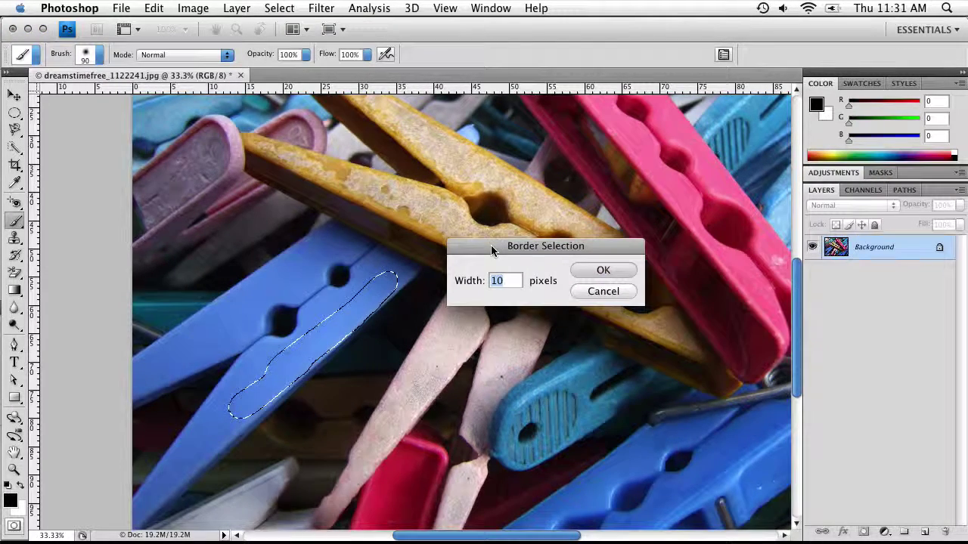
text(20)
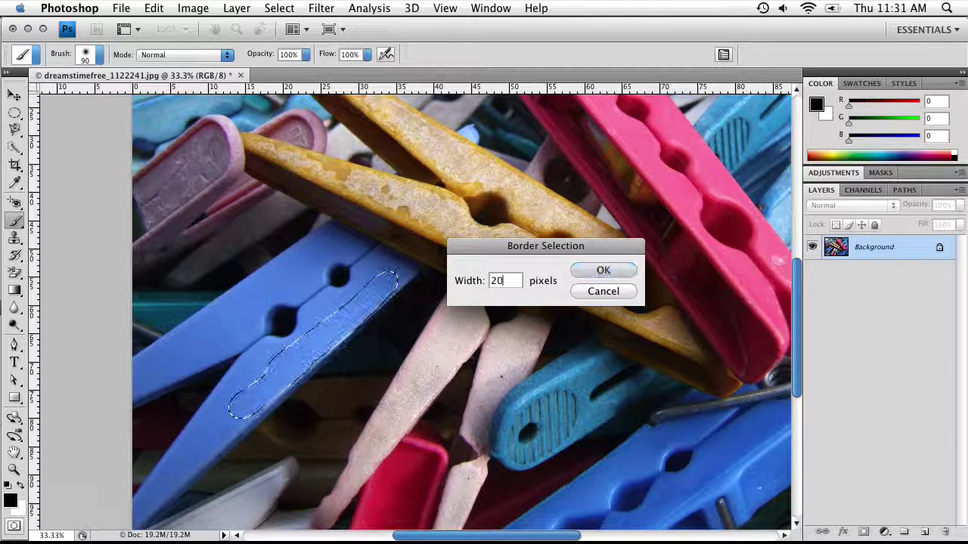
click(603, 270)
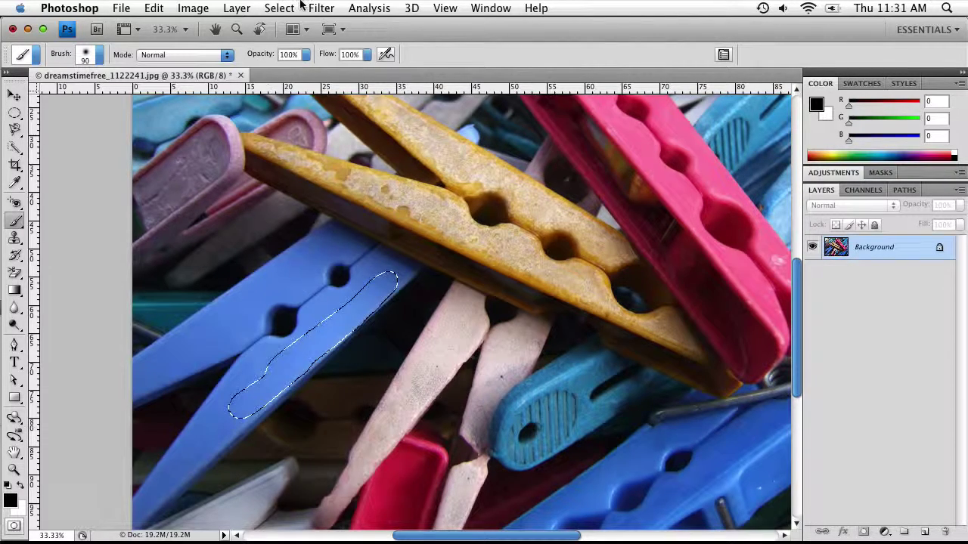
click(279, 9)
mouse_move(330, 182)
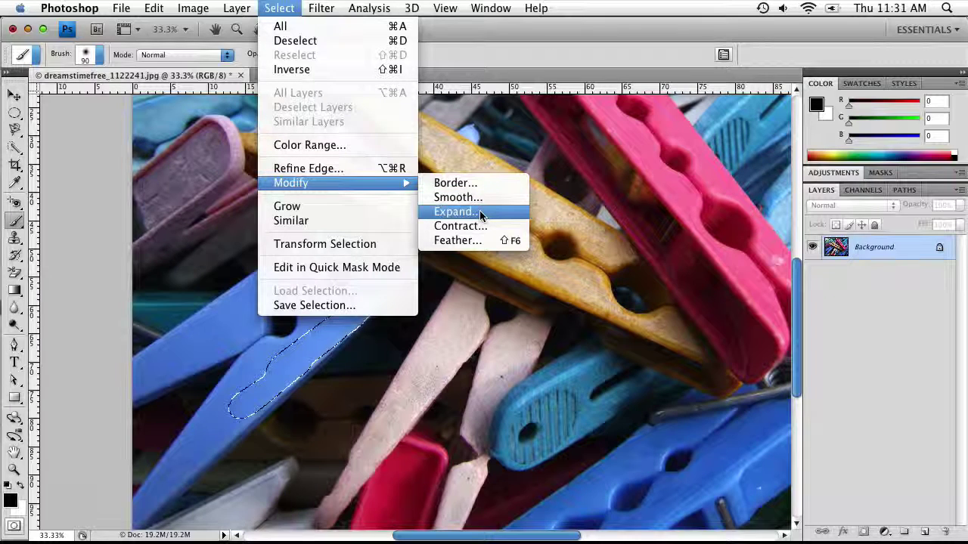
Expand the selection by 59 pixels, then undo the expansion
click(480, 213)
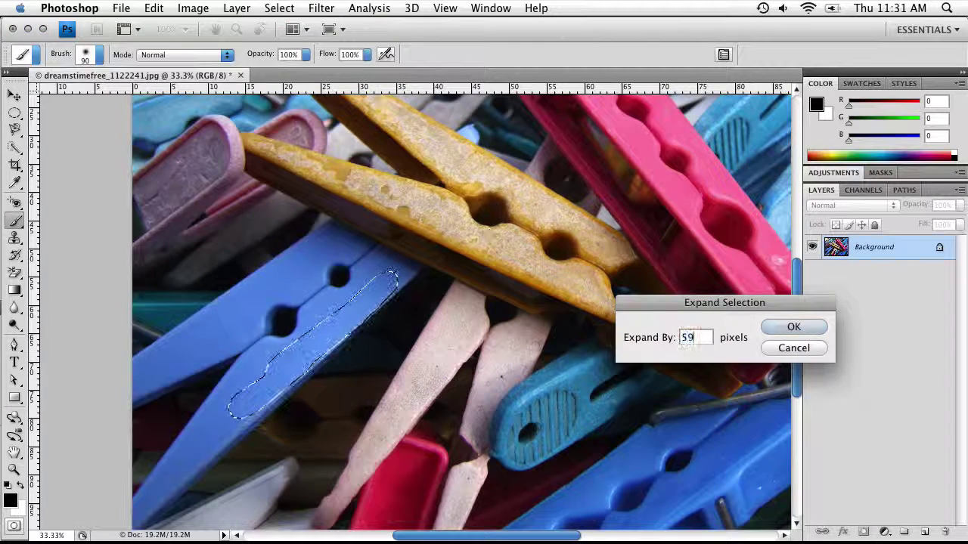
key(Return)
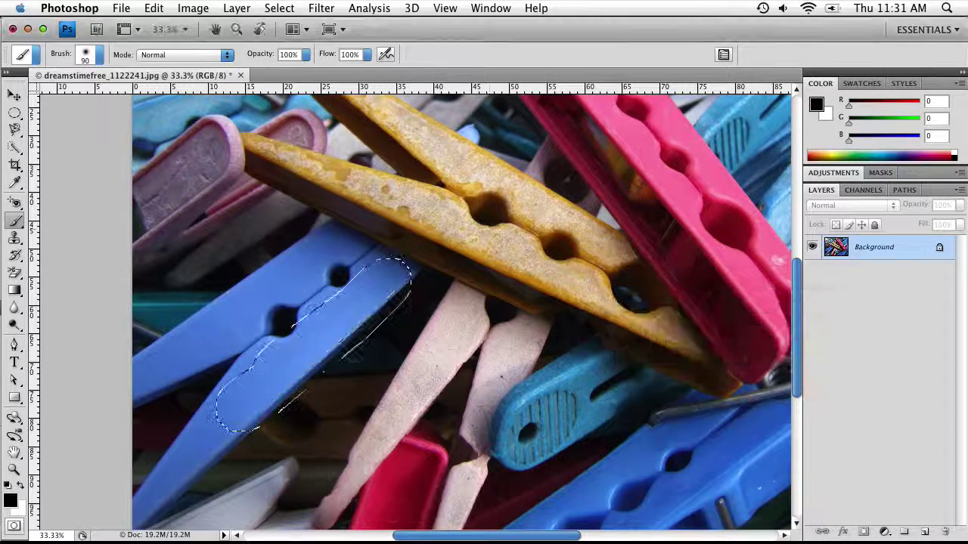
key(super+alt+z)
key(super+alt+z)
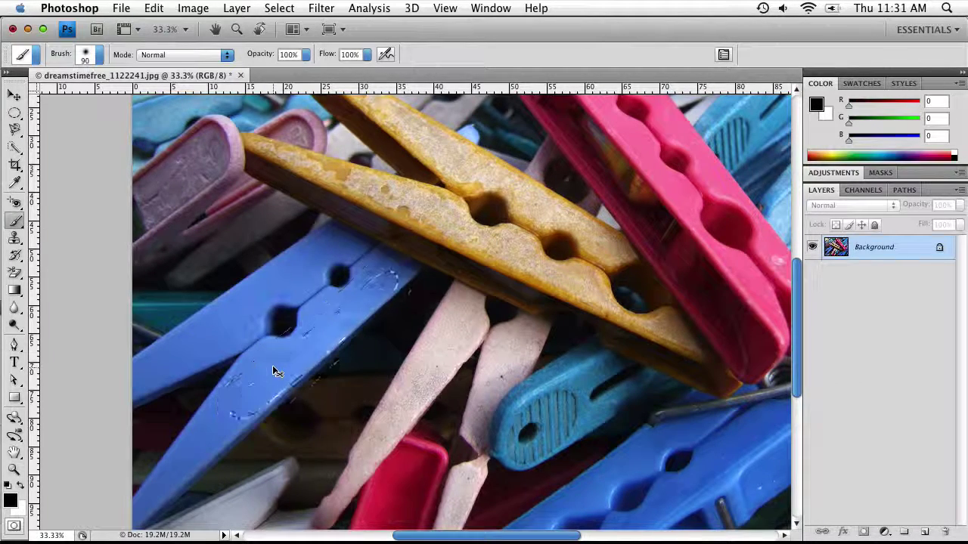
Contract the clothespin-arm selection by 20 pixels
click(279, 8)
mouse_move(383, 185)
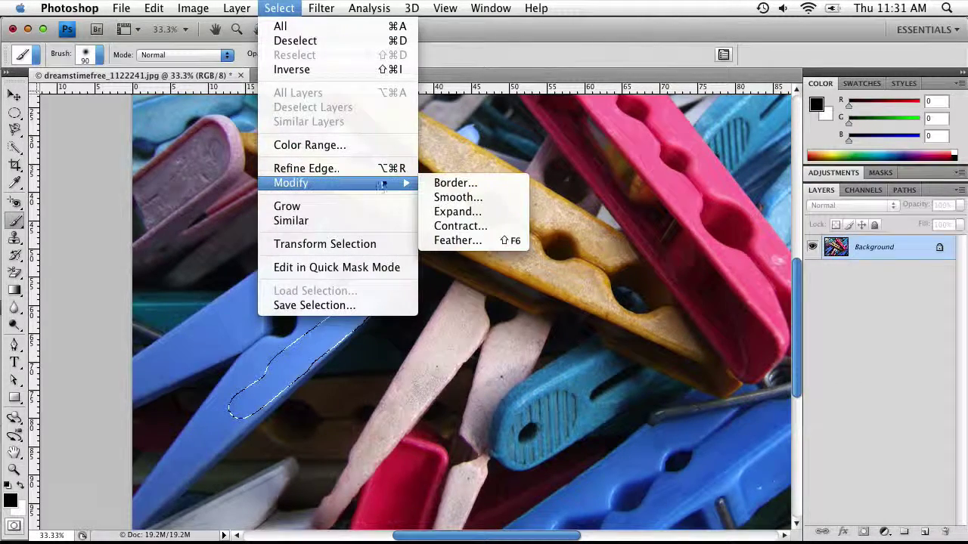
click(457, 226)
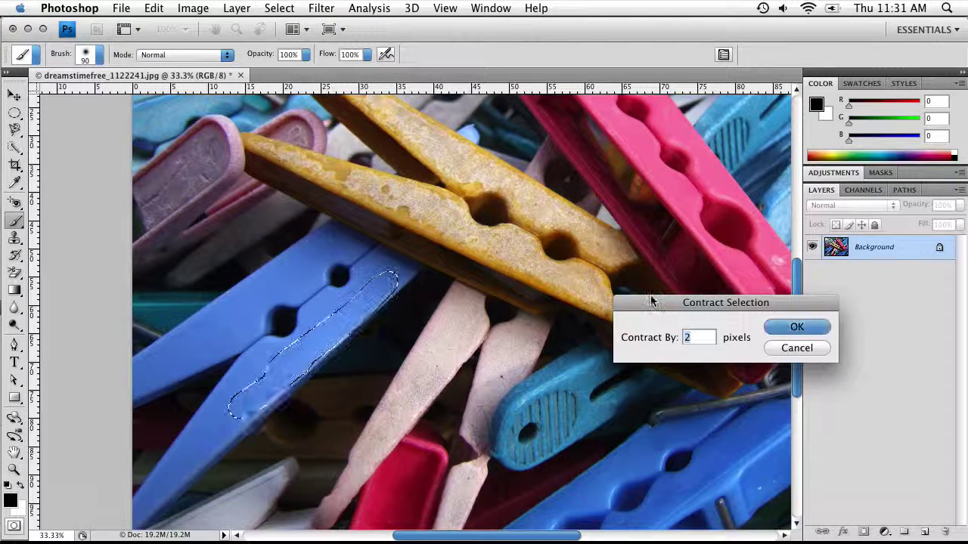
text(20)
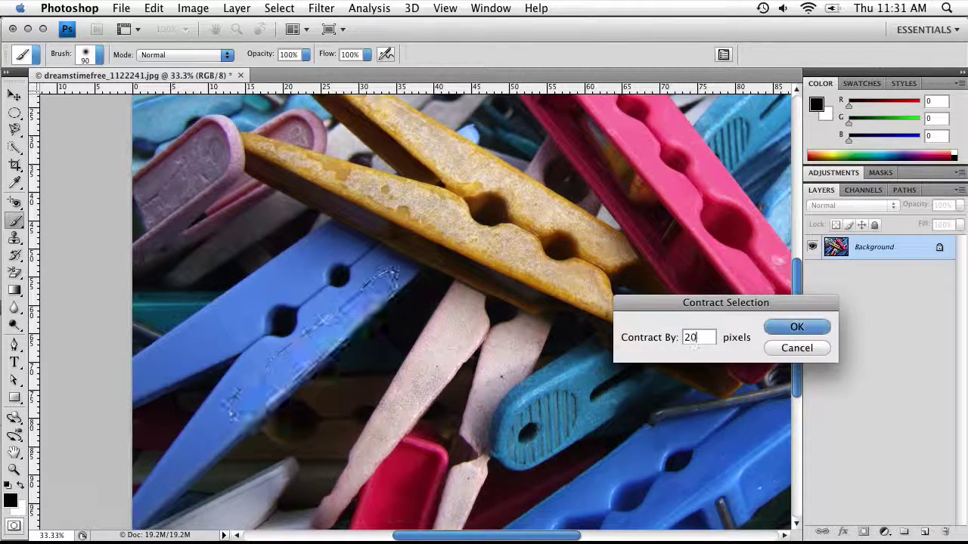
key(Return)
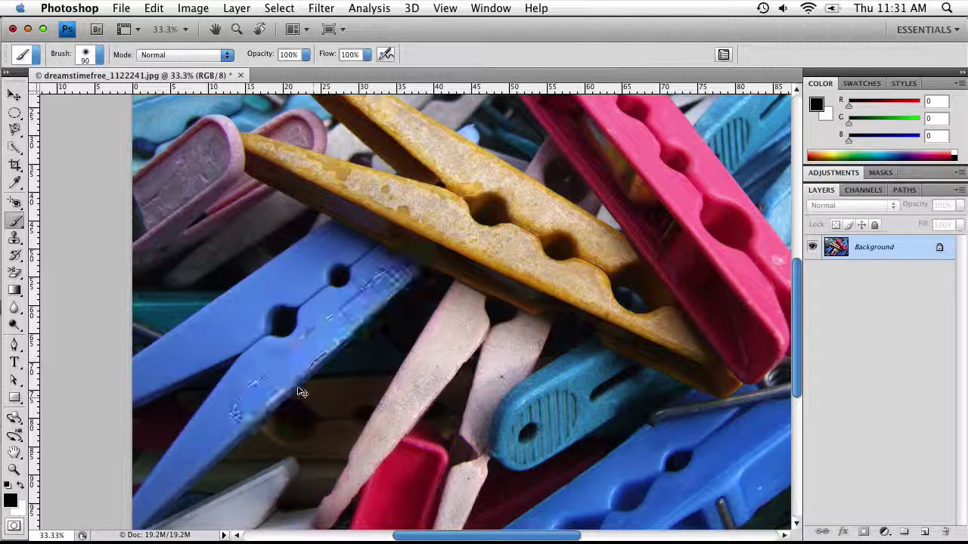
click(279, 8)
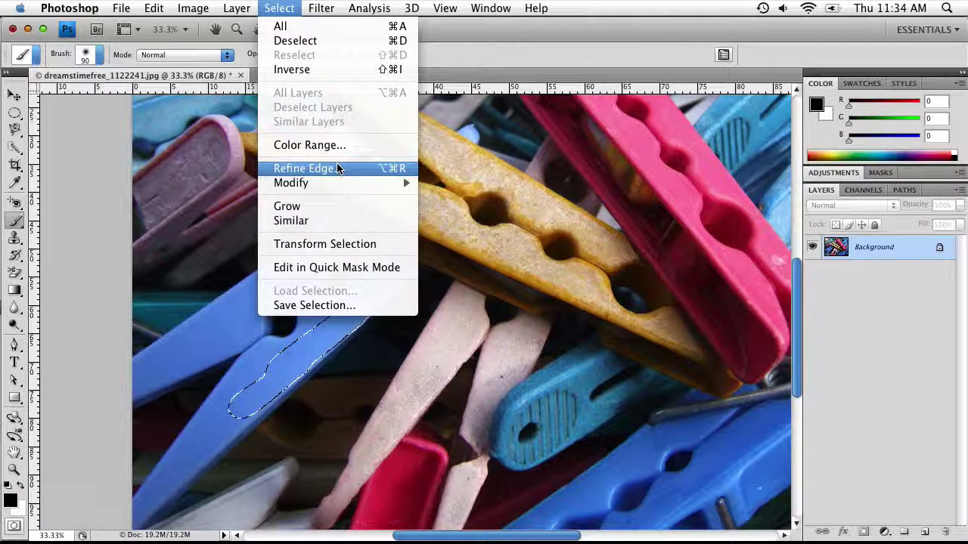
In Refine Edge, preview the selection in Standard, Quick Mask, On Black, On White and Mask modes
click(361, 169)
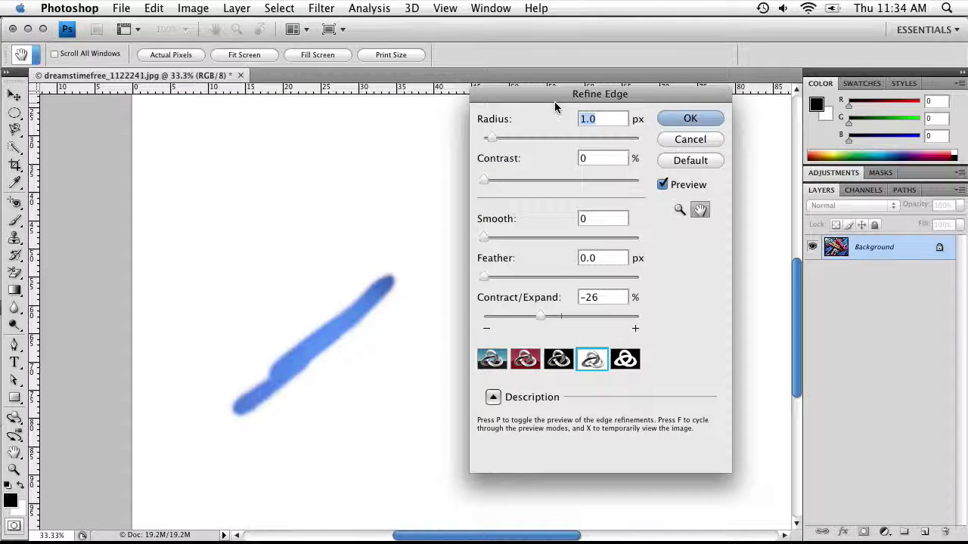
mouse_move(514, 171)
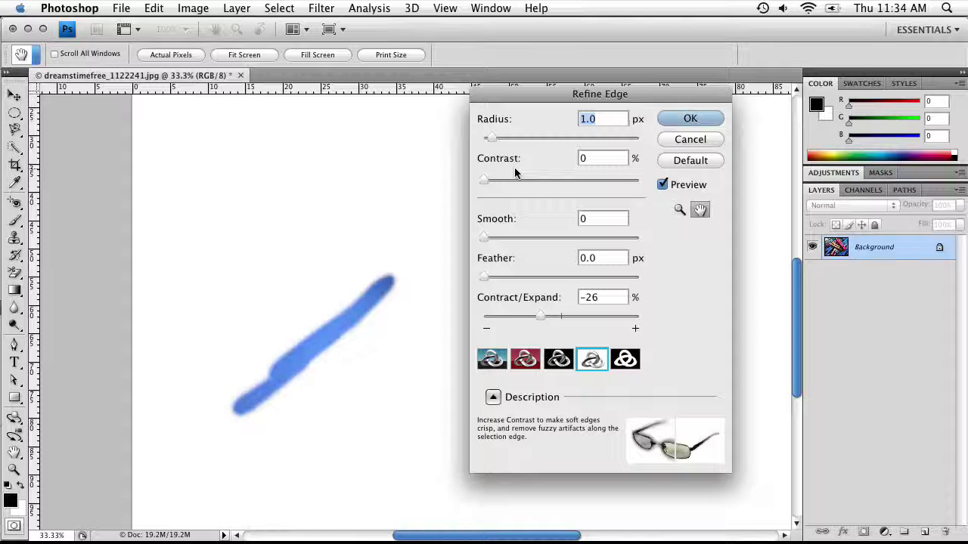
mouse_move(516, 303)
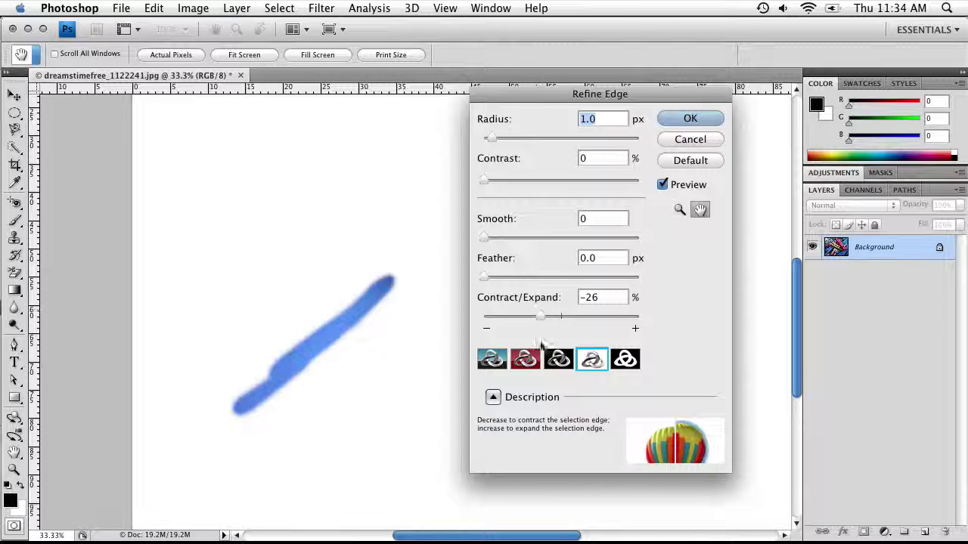
click(492, 358)
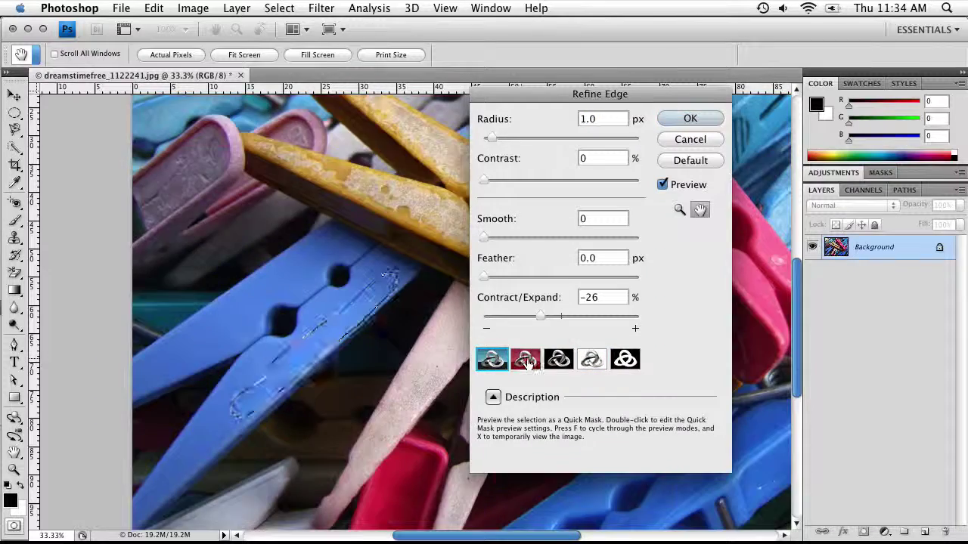
click(525, 359)
click(564, 362)
click(592, 359)
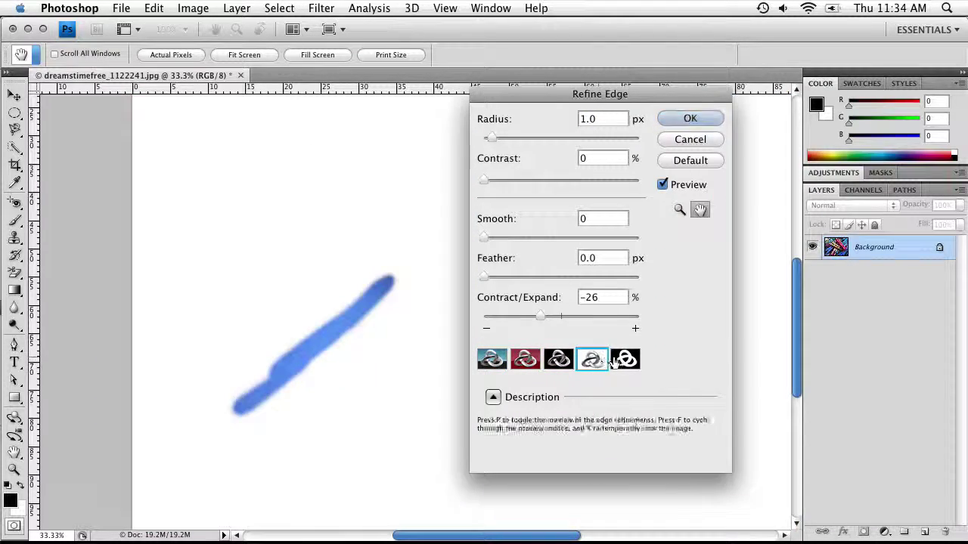
click(625, 359)
Recheck the Standard, Quick Mask and On Black previews, then close Refine Edge
click(489, 365)
click(525, 360)
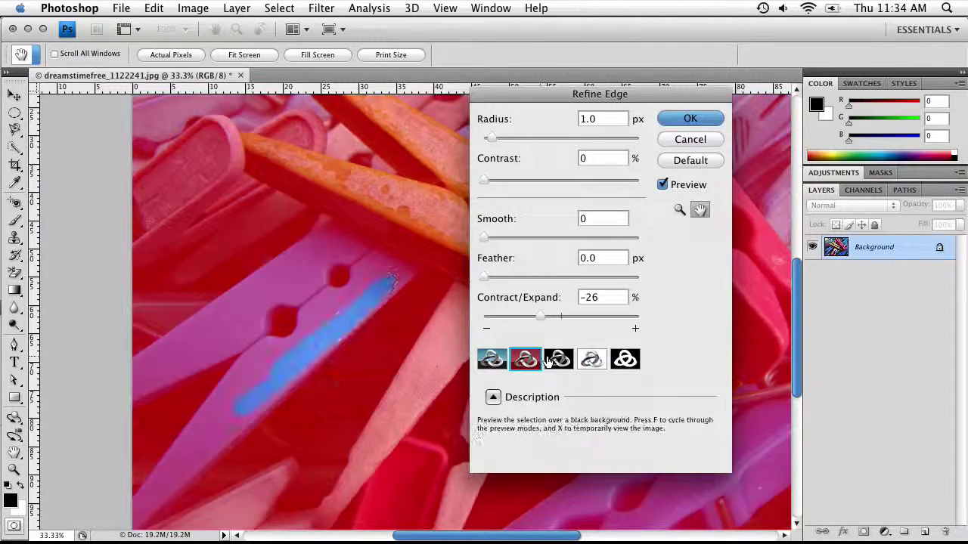
click(560, 363)
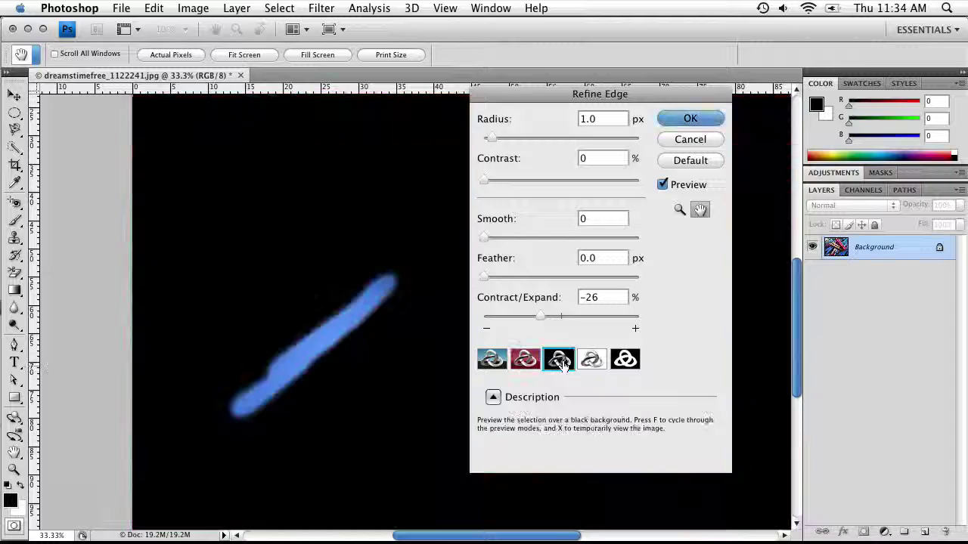
click(679, 134)
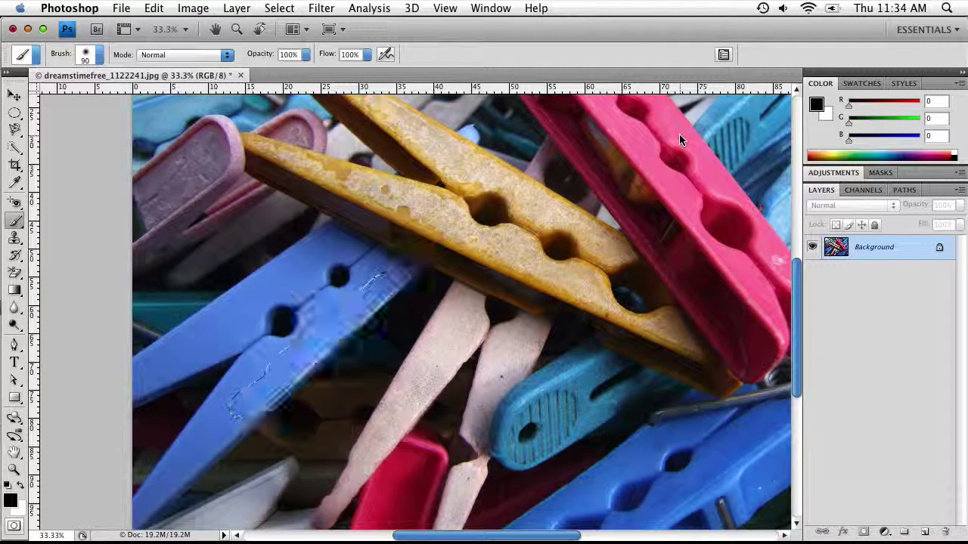